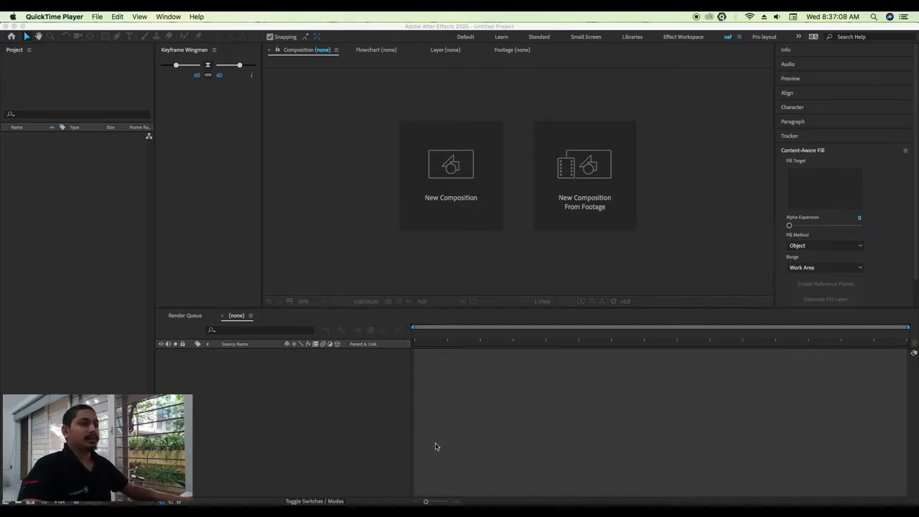
Step: Start an import in After Effects and browse to the REC Videos folder on the Desktop
click(472, 498)
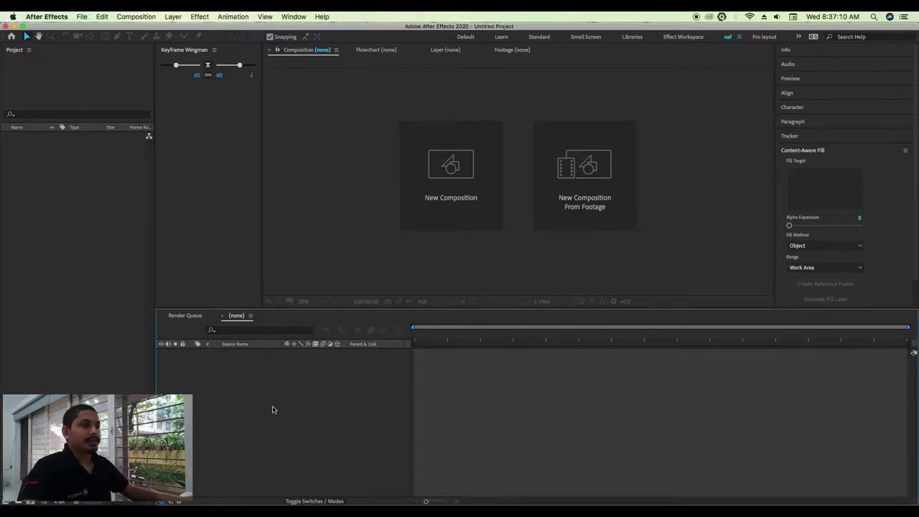
click(57, 229)
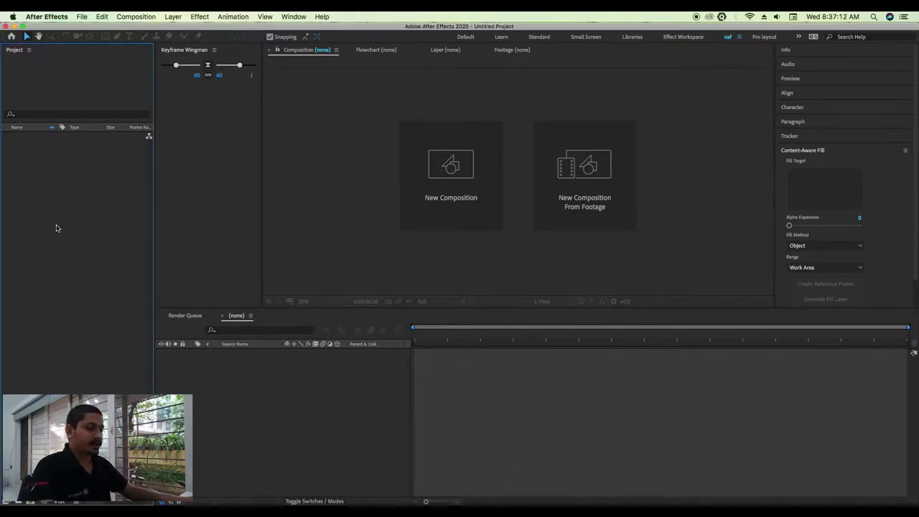
key(super+i)
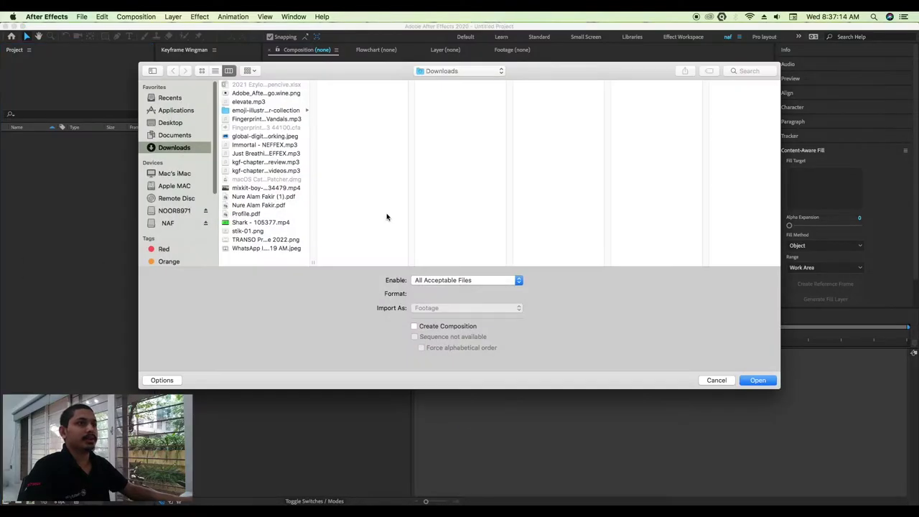
click(165, 123)
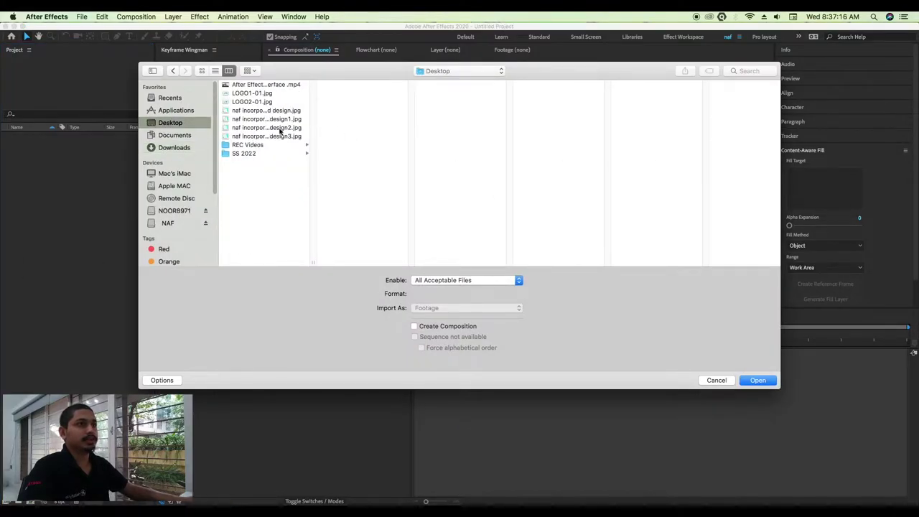
click(271, 146)
click(354, 111)
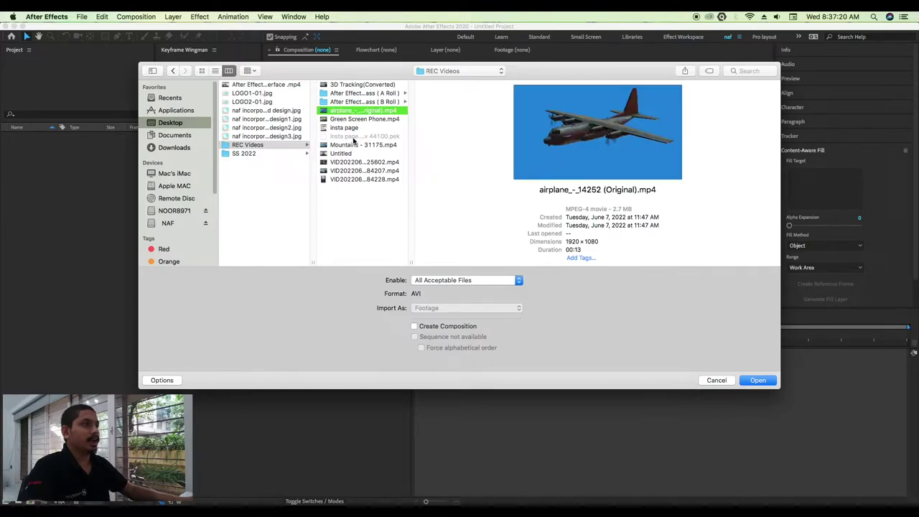
Step: Preview the recordings in REC Videos, then import the Untitled video
click(353, 127)
click(349, 153)
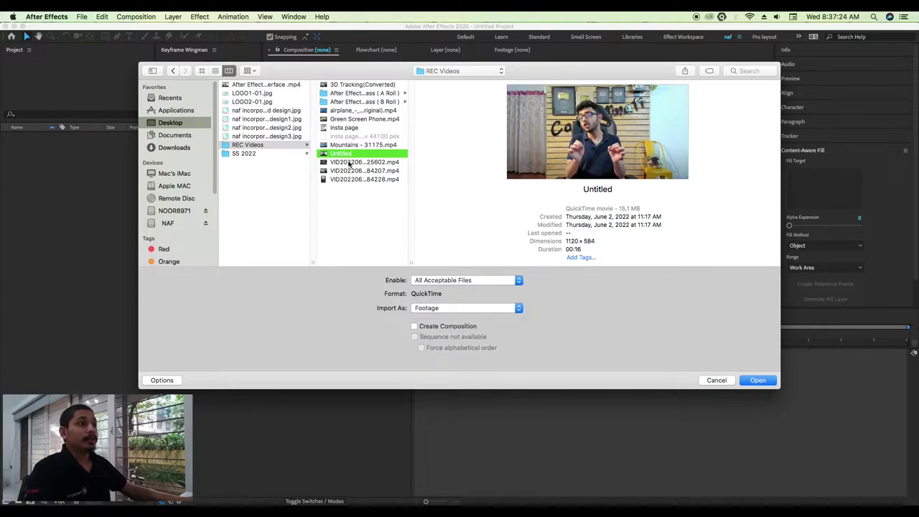
click(349, 163)
click(351, 179)
click(350, 170)
click(340, 154)
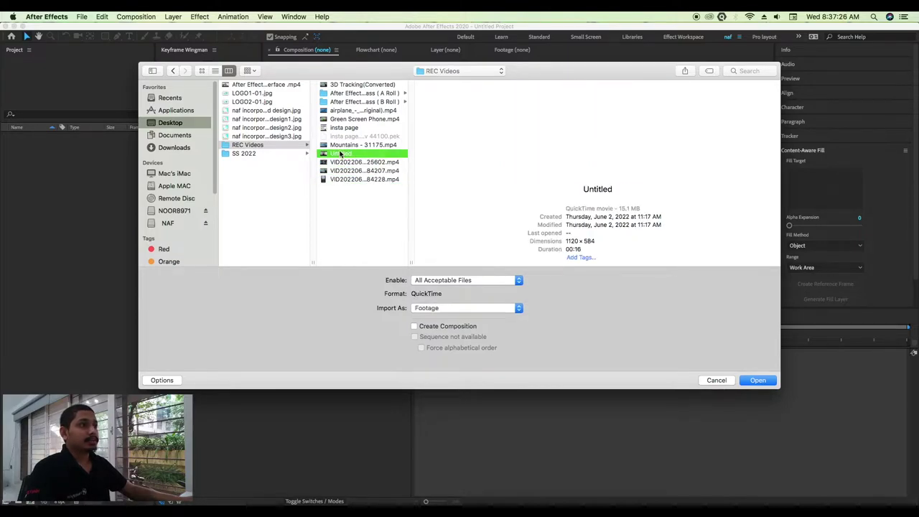
click(754, 380)
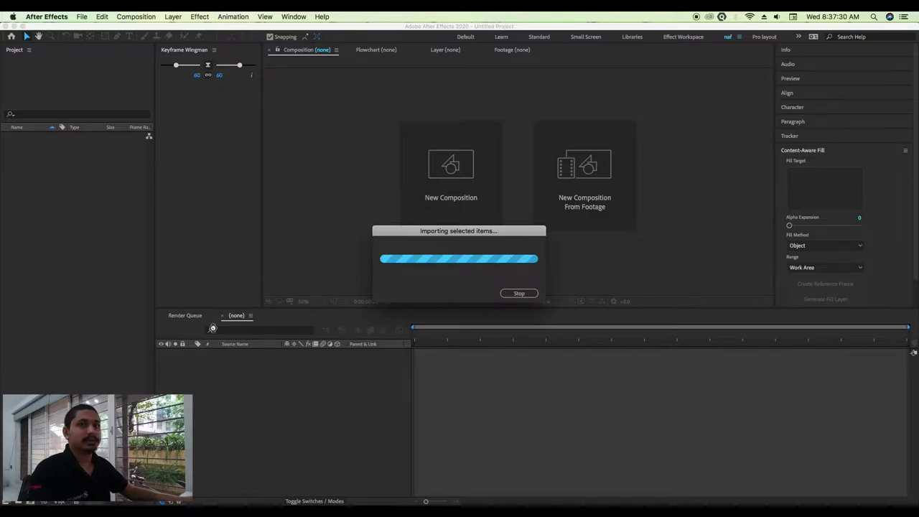
Step: Create a composition from Untitled.mov, split it at 0:00:05:03 and delete the later part
drag(33, 136, 276, 391)
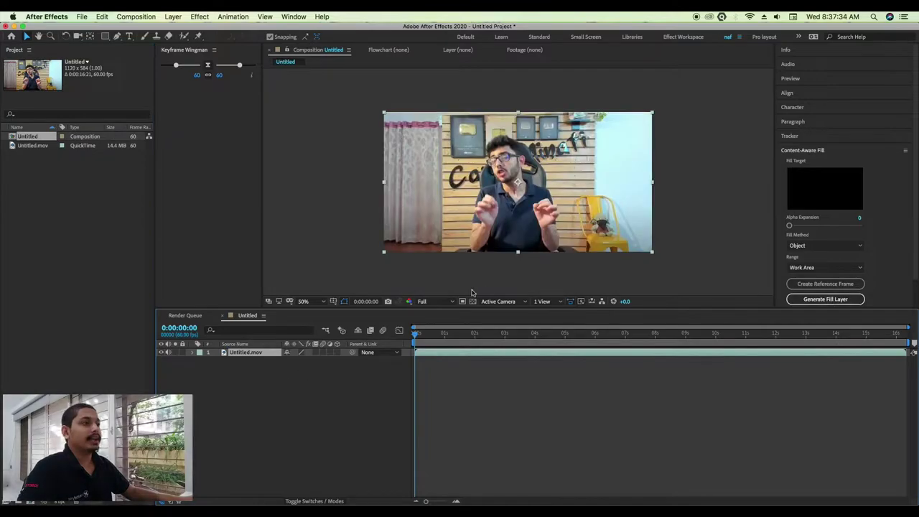
drag(414, 336, 566, 339)
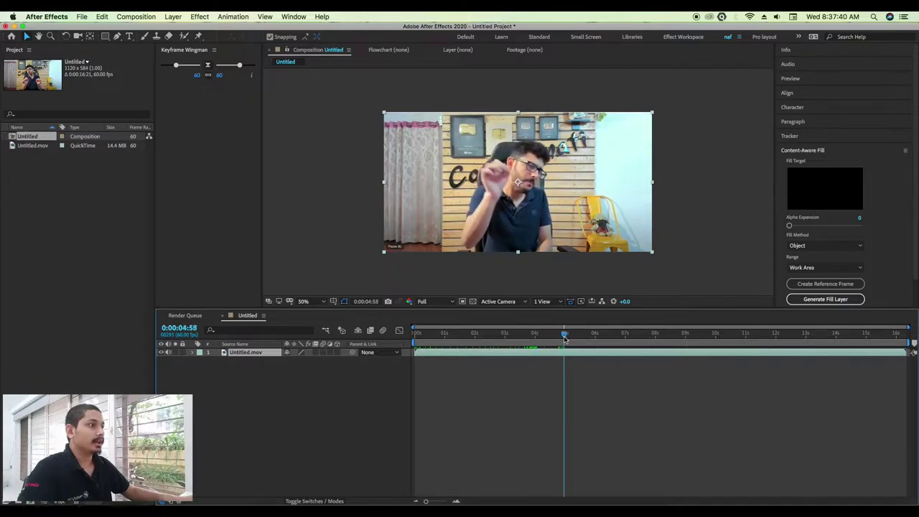
key(n)
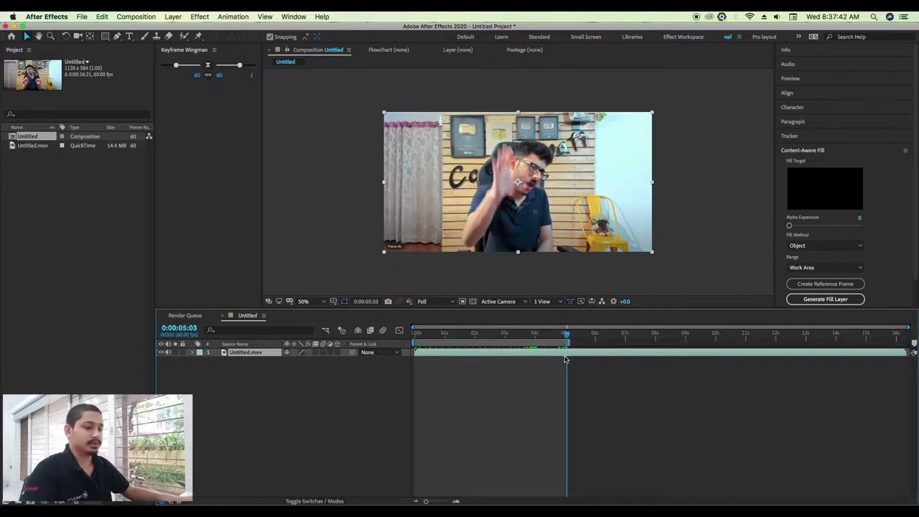
key(ctrl+shift+d)
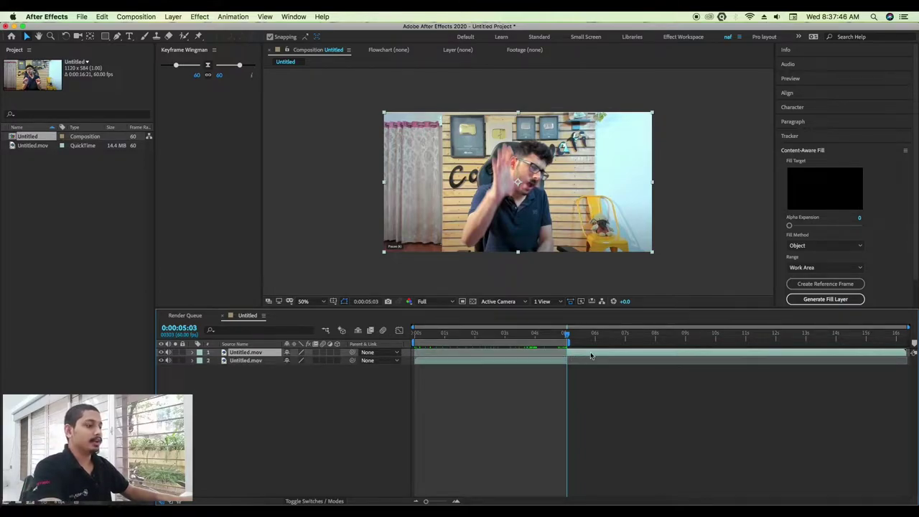
key(Delete)
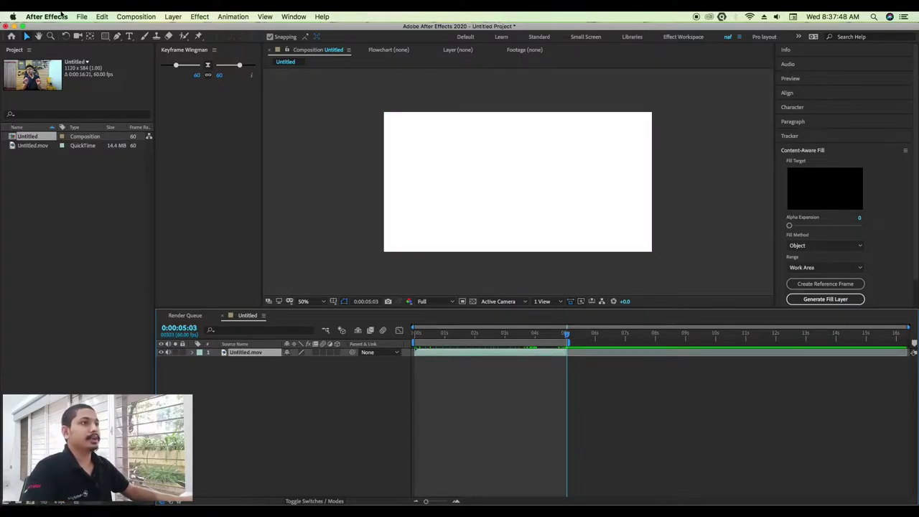
Step: Look through the Edit menu without choosing anything, then return the playhead to the start
click(102, 17)
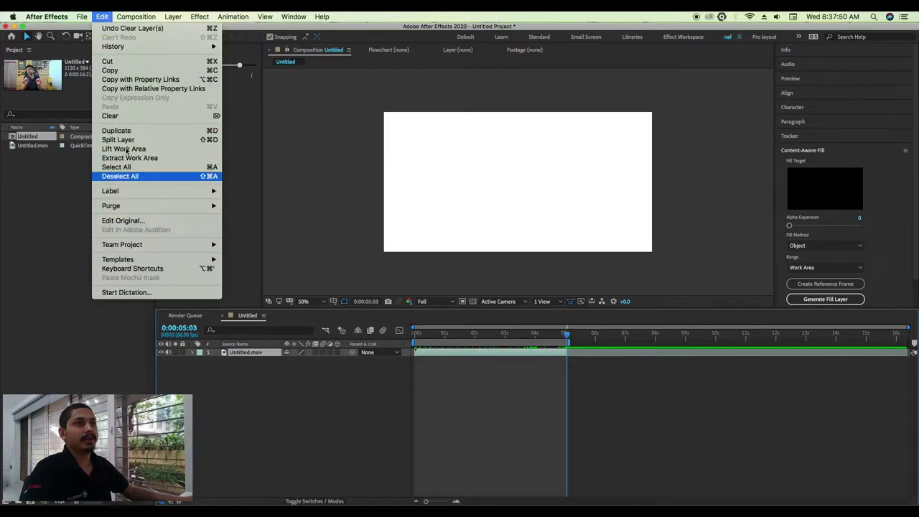
click(303, 243)
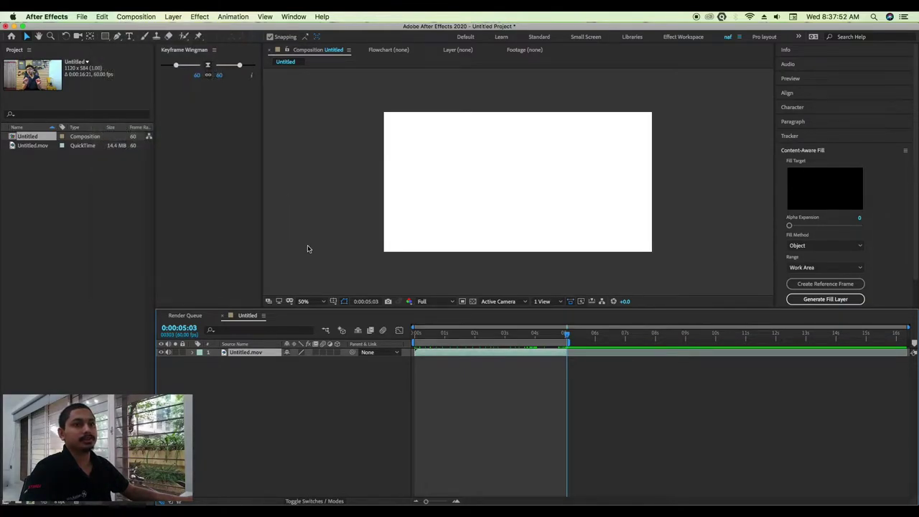
drag(565, 333, 405, 343)
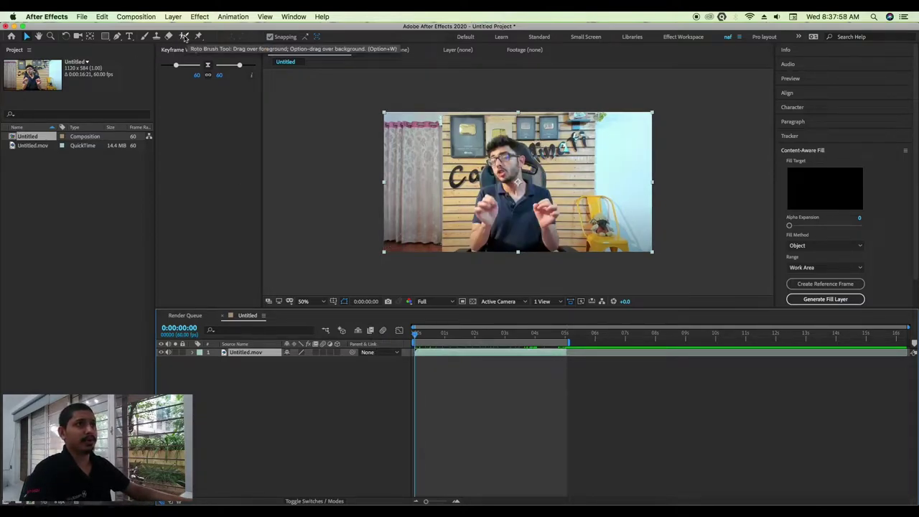
Step: Select the Roto Brush tool and open Untitled.mov in its own Layer viewer
click(183, 38)
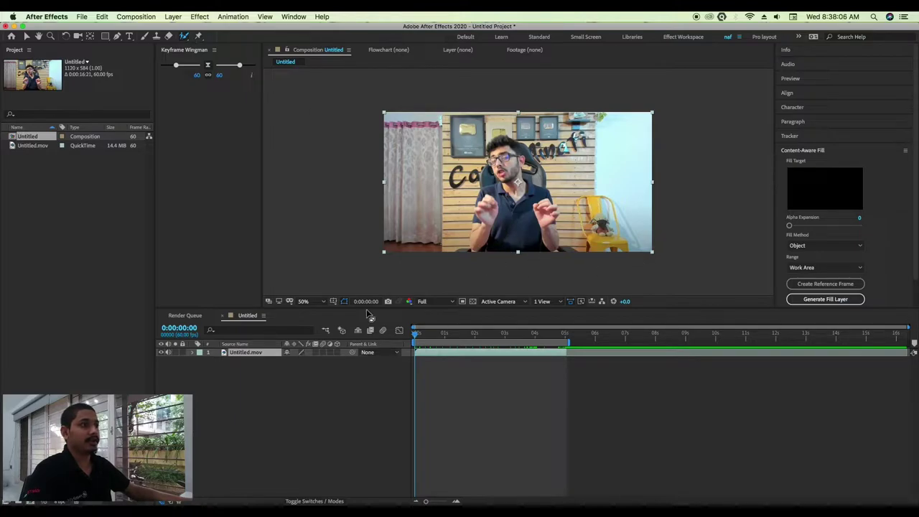
double_click(542, 172)
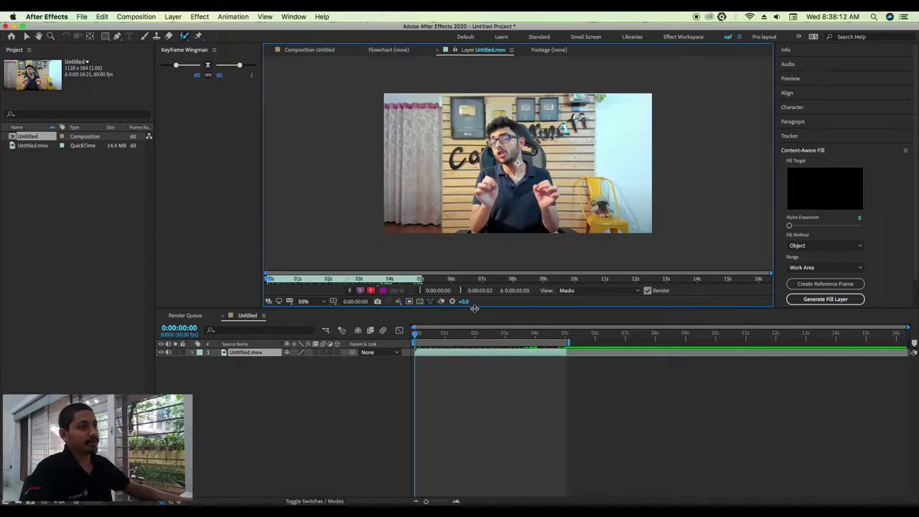
Step: Enlarge the layer preview and play the clip back to review it
drag(474, 307, 459, 348)
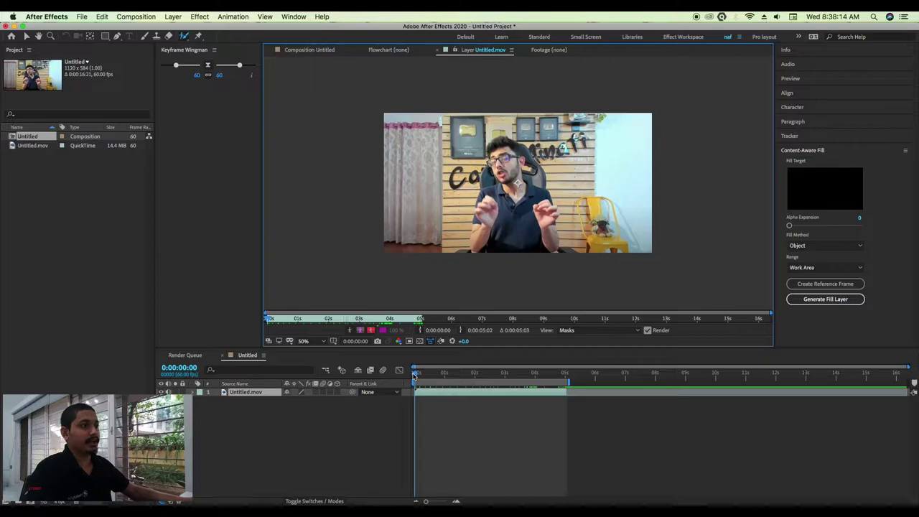
key(space)
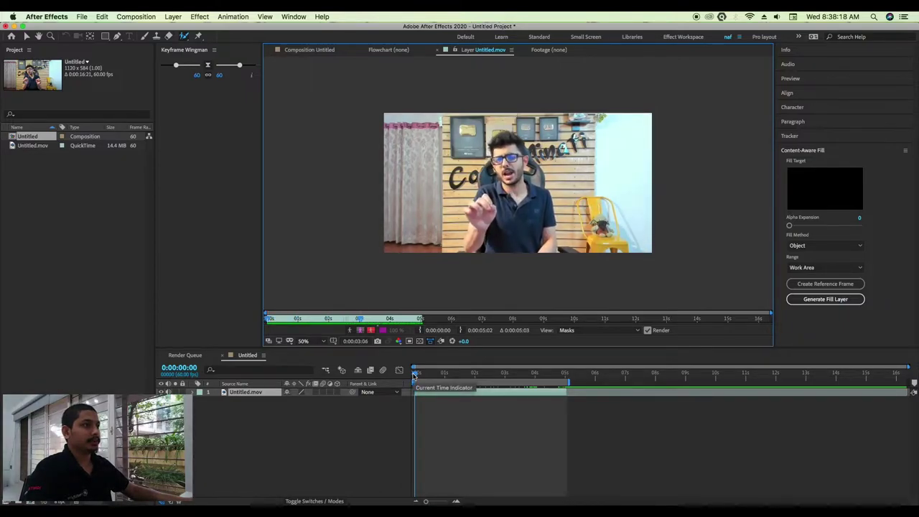
click(395, 395)
drag(524, 374, 535, 374)
key(space)
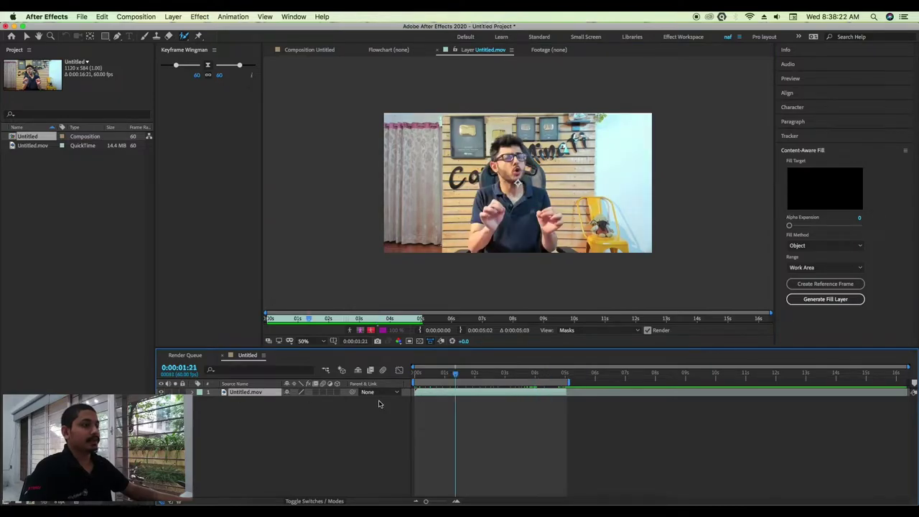
Step: Zoom the view to 100% and back out, return to the first frame, and pick Roto Brush (Alt+W)
key(slash)
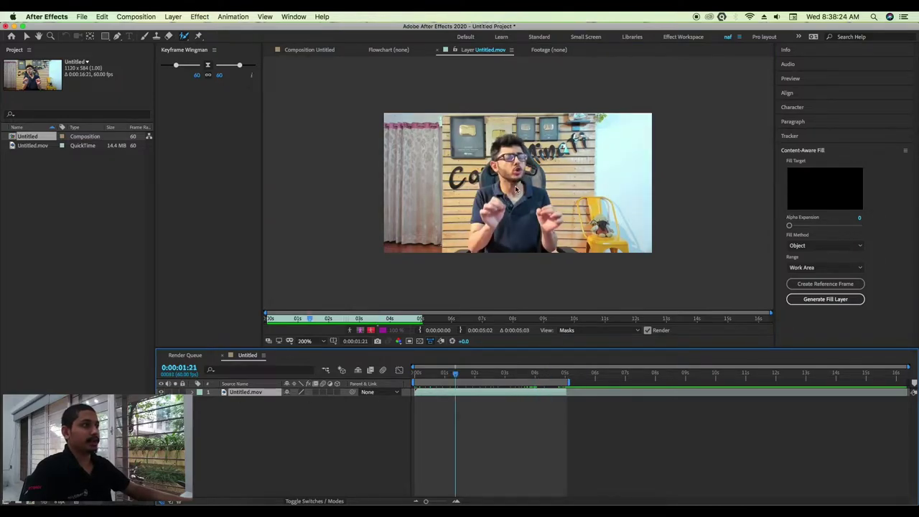
scroll(516, 189, up, 3)
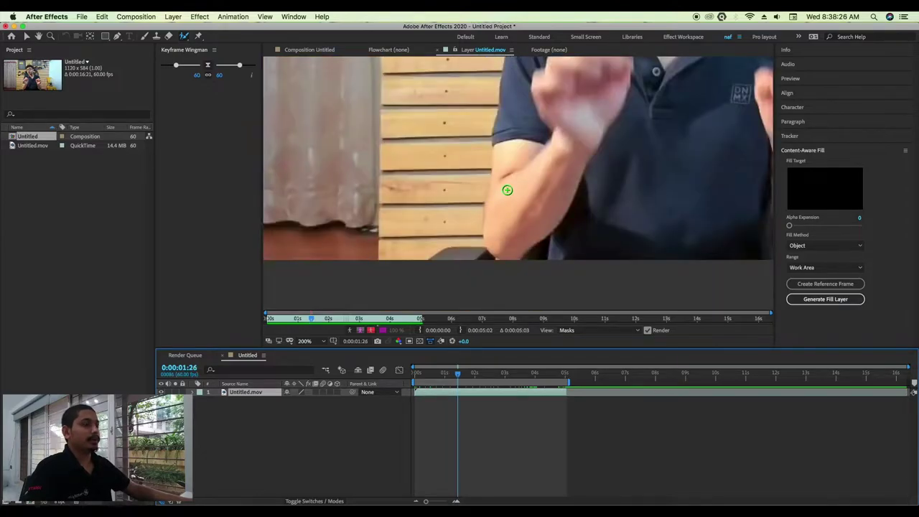
scroll(507, 190, up, 2)
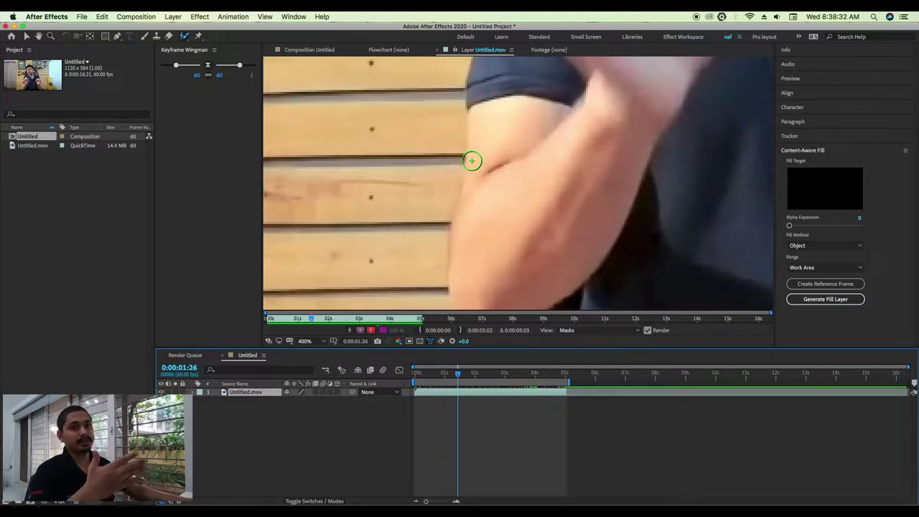
scroll(480, 231, down, 2)
scroll(480, 231, down, 1)
scroll(496, 202, down, 1)
scroll(513, 164, down, 1)
scroll(512, 165, up, 2)
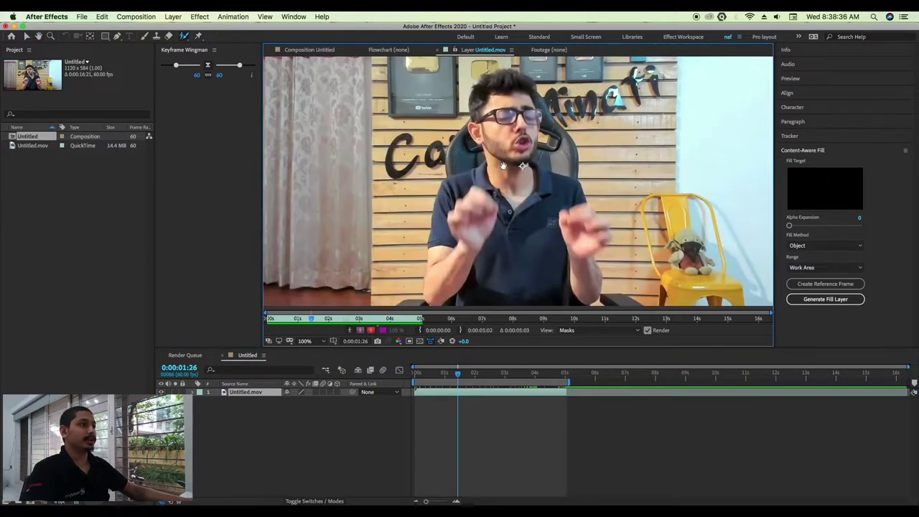
drag(463, 376, 426, 383)
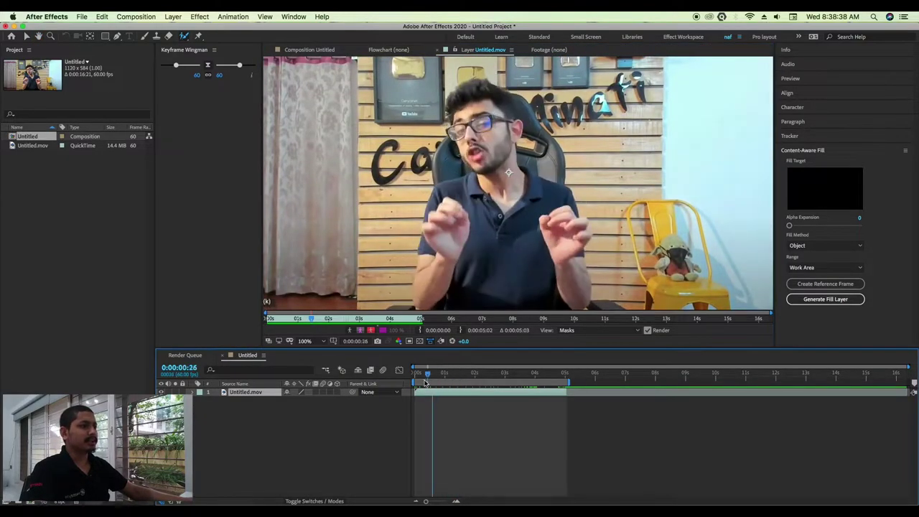
key(comma)
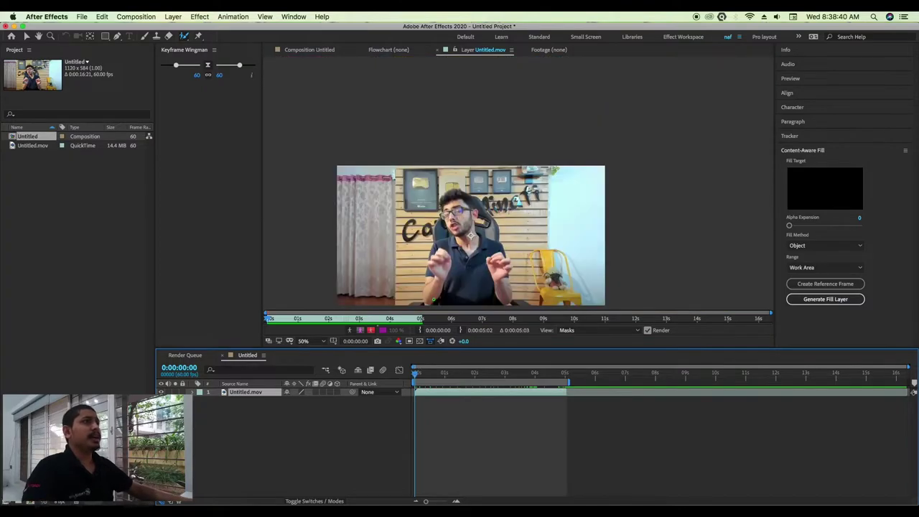
key(h)
scroll(467, 268, up, 2)
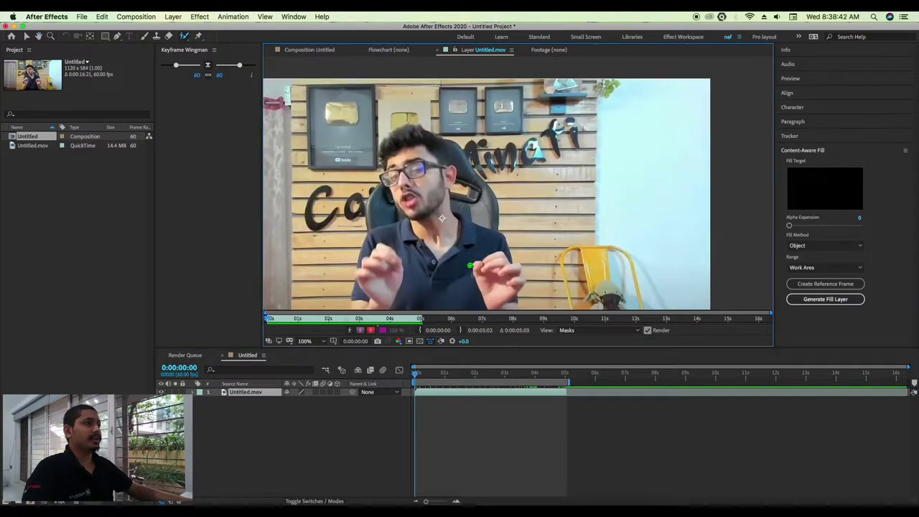
key(alt+w)
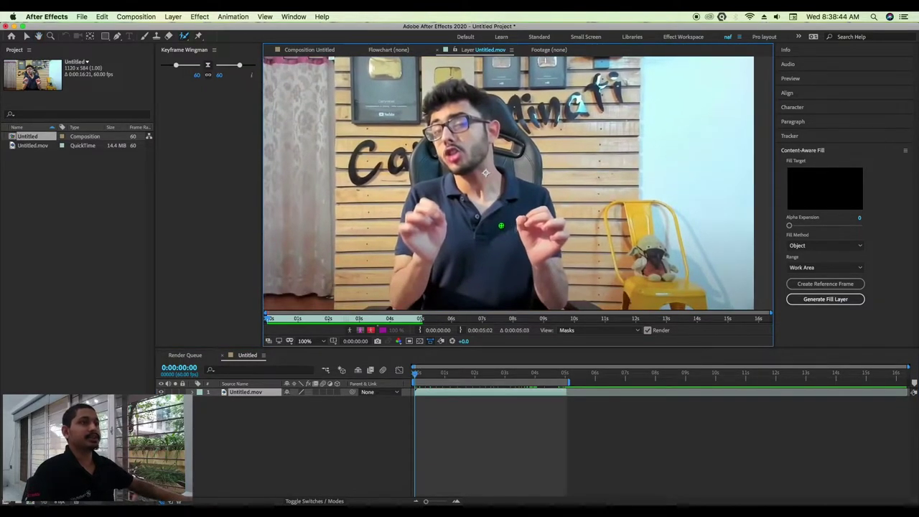
Step: Paint a Roto Brush foreground stroke over the person and subtract the lower-left area
mouse_move(454, 97)
mouse_down()
mouse_move(456, 160)
mouse_move(473, 123)
mouse_up()
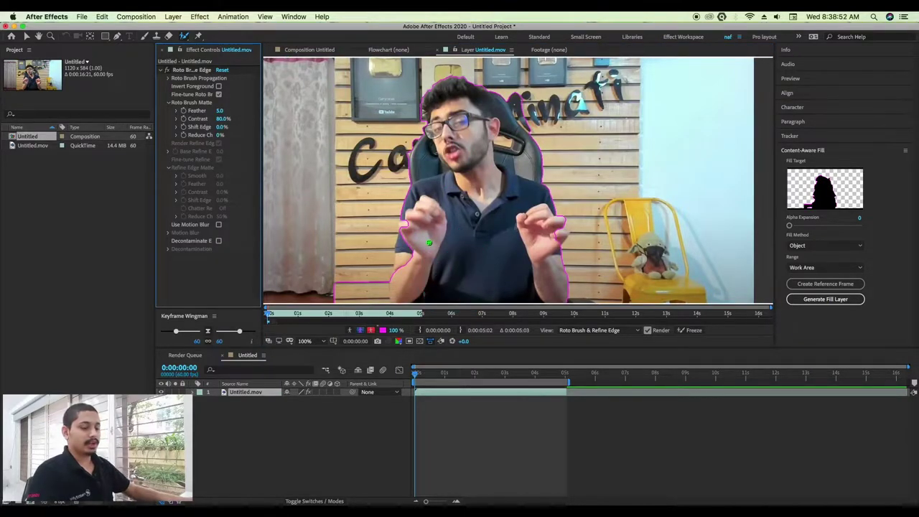
drag(384, 275, 384, 286)
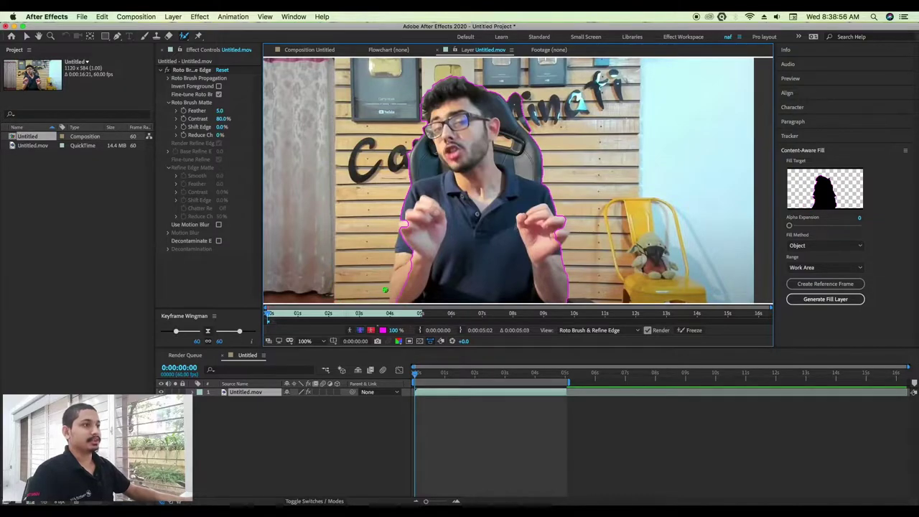
scroll(404, 285, down, 2)
scroll(404, 273, up, 2)
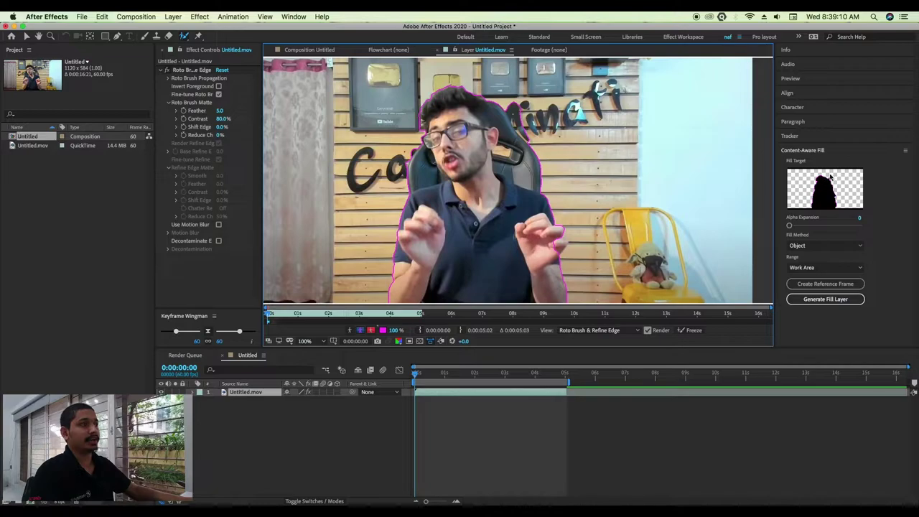
Step: Widen the side panel, zoom out to the full frame, and propagate the outline to 0:00:00:21
drag(774, 180, 766, 179)
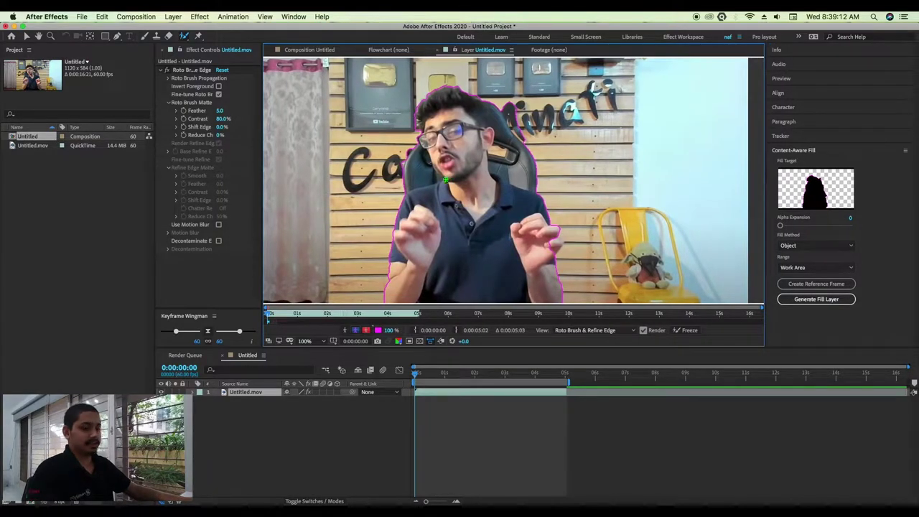
key(comma)
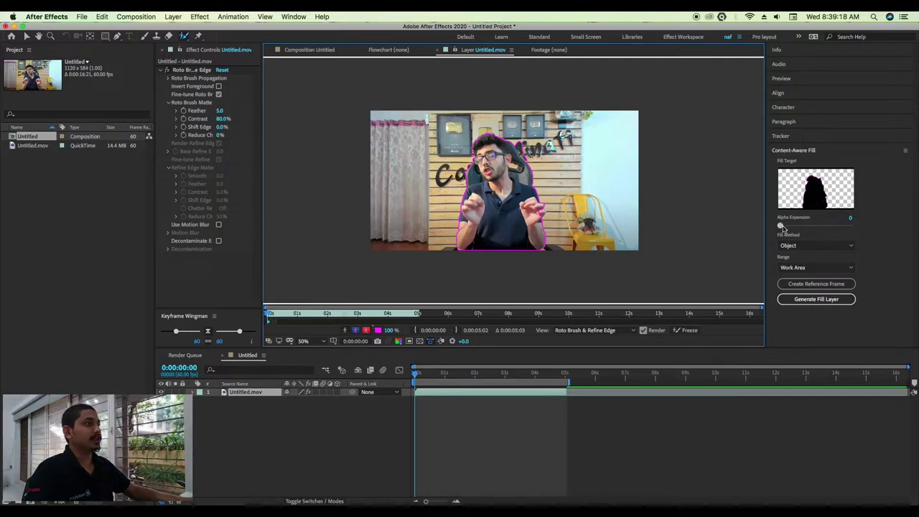
mouse_move(780, 226)
mouse_down()
mouse_move(843, 225)
mouse_move(780, 226)
mouse_up()
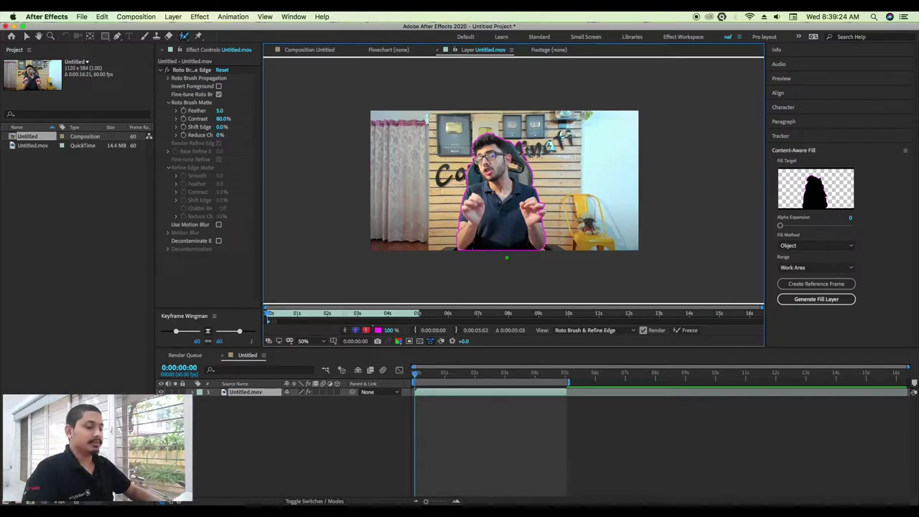
key(space)
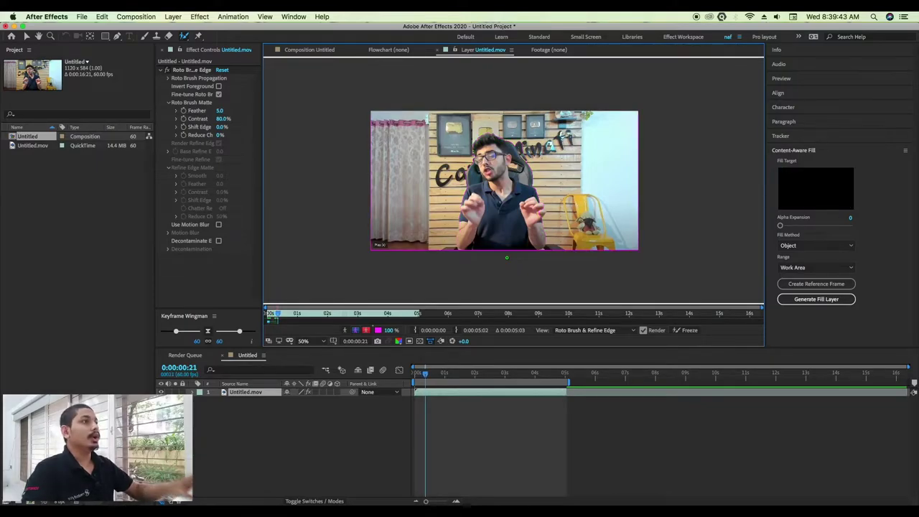
Step: Step through the frames to frame 20, where the person's outline breaks
key(Page_Up)
key(Page_Up)
key(Page_Up)
key(Page_Up)
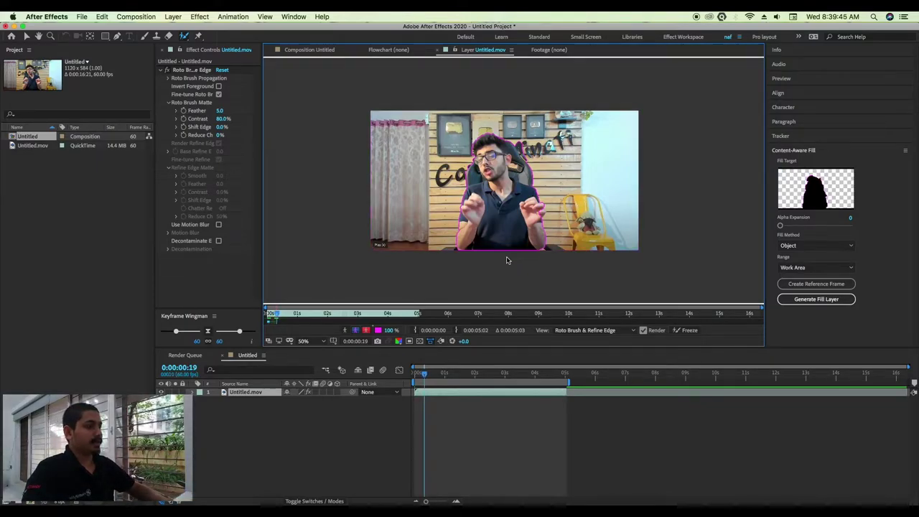
key(Page_Down)
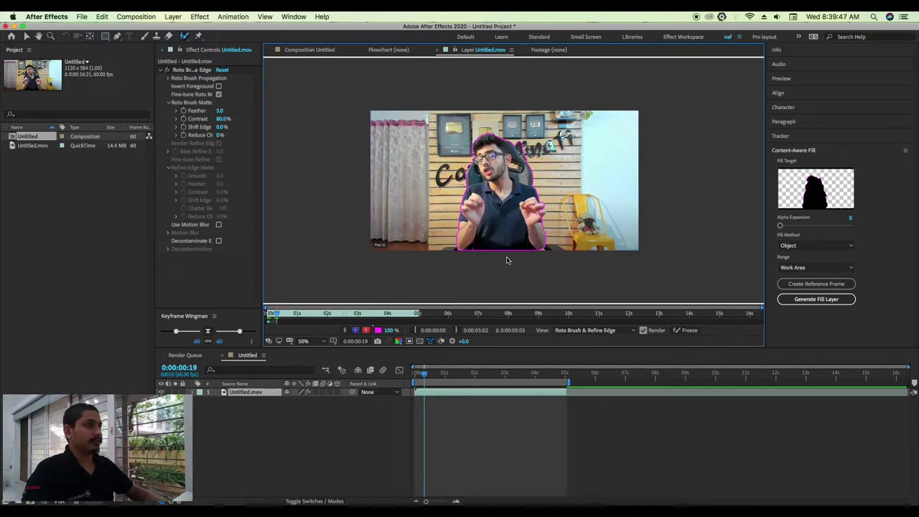
key(Page_Down)
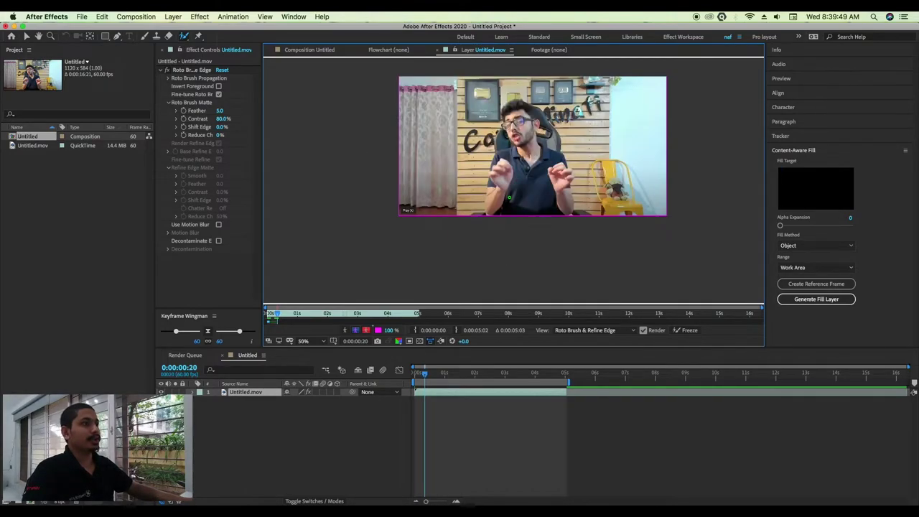
key(slash)
key(comma)
Step: Repaint the person as foreground and subtract the lower-left background and the area by the right hand
mouse_move(471, 246)
mouse_down()
mouse_move(506, 174)
mouse_move(550, 216)
mouse_up()
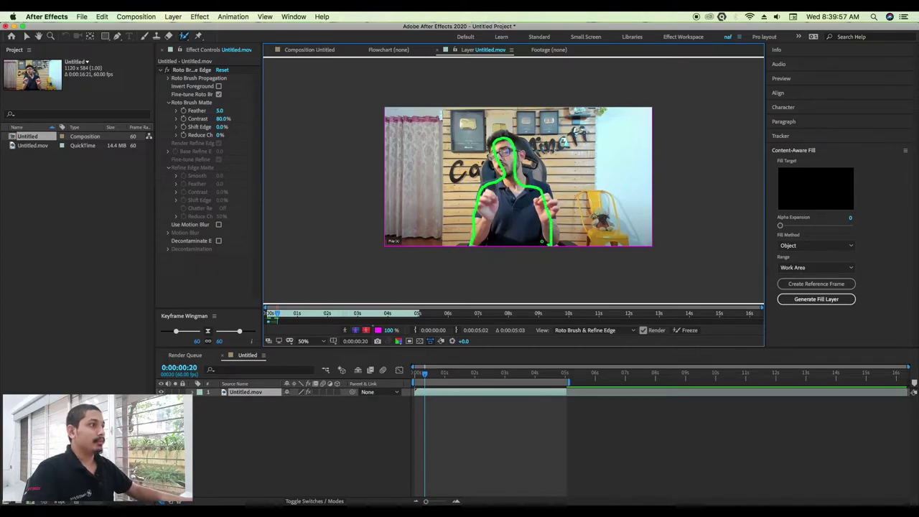
drag(549, 216, 476, 244)
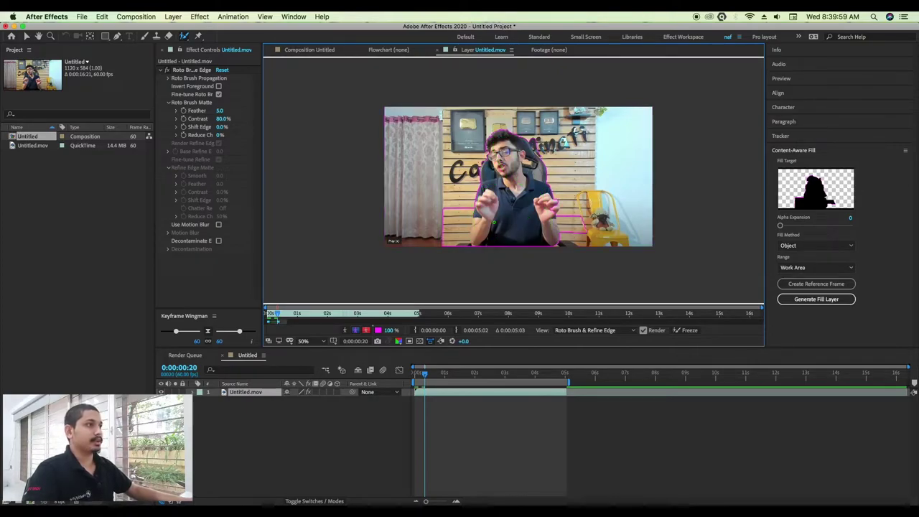
drag(469, 205, 461, 234)
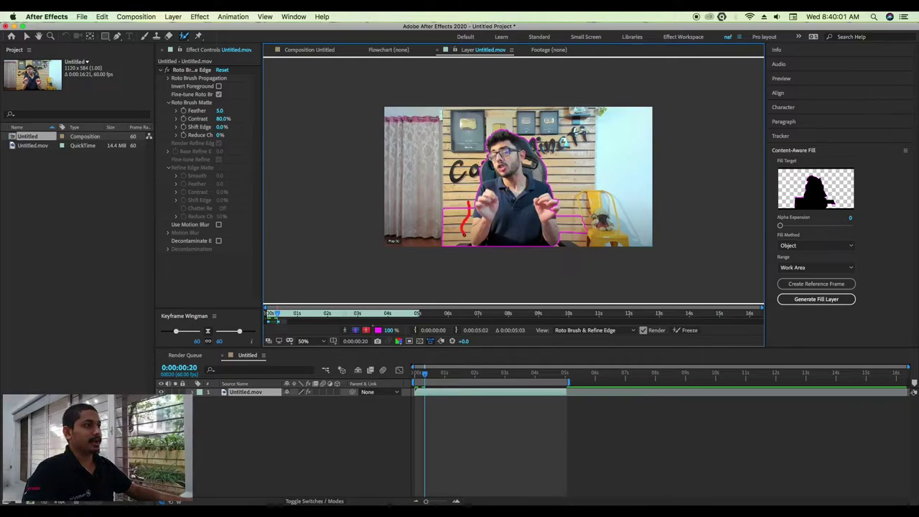
drag(559, 207, 561, 219)
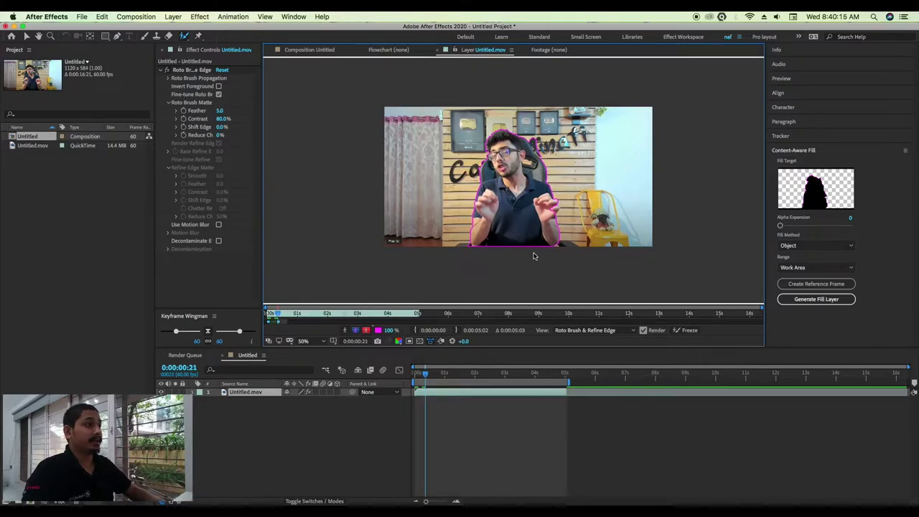
Step: Step the Roto Brush propagation forward to frame 40, where the person loses the outline
key(Page_Down)
key(Page_Down)
key(Page_Down)
key(Page_Down)
key(Page_Down)
key(Page_Down)
key(Page_Down)
key(Page_Down)
key(Page_Down)
key(Page_Down)
key(Page_Down)
key(Page_Down)
key(Page_Down)
key(Page_Down)
key(Page_Down)
key(Page_Down)
key(Page_Down)
key(Page_Down)
key(Page_Up)
key(Page_Up)
key(Page_Up)
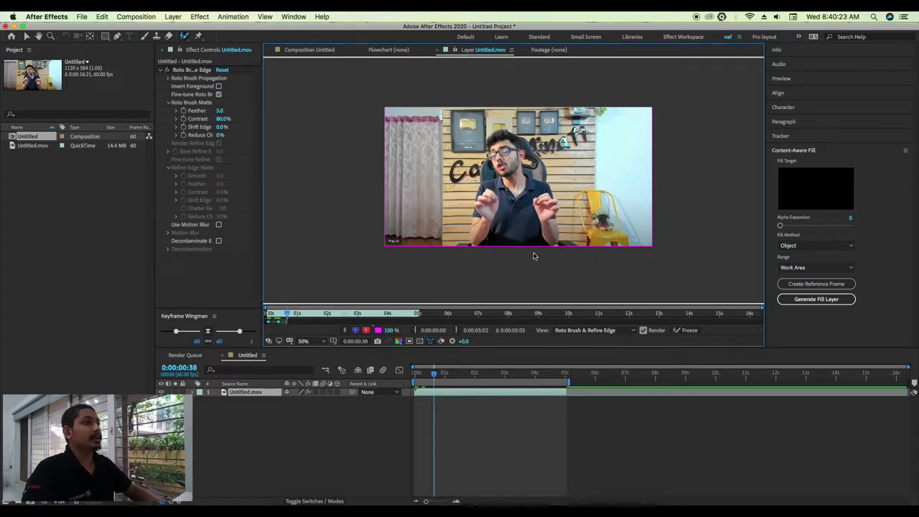
key(Page_Down)
key(Page_Down)
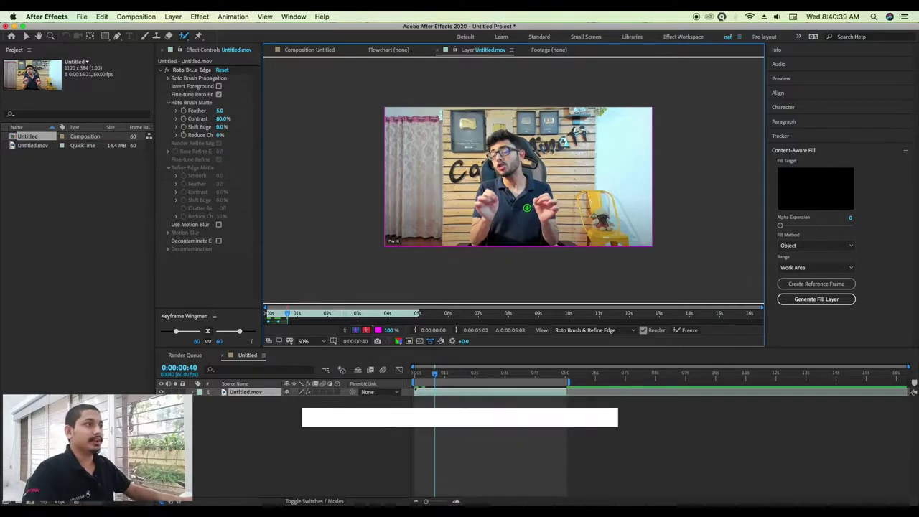
Step: Zoom in, paint the person as foreground on frame 40, and subtract the lower-left area
scroll(527, 207, up, 2)
mouse_move(441, 262)
mouse_down()
mouse_move(530, 171)
mouse_move(559, 246)
mouse_up()
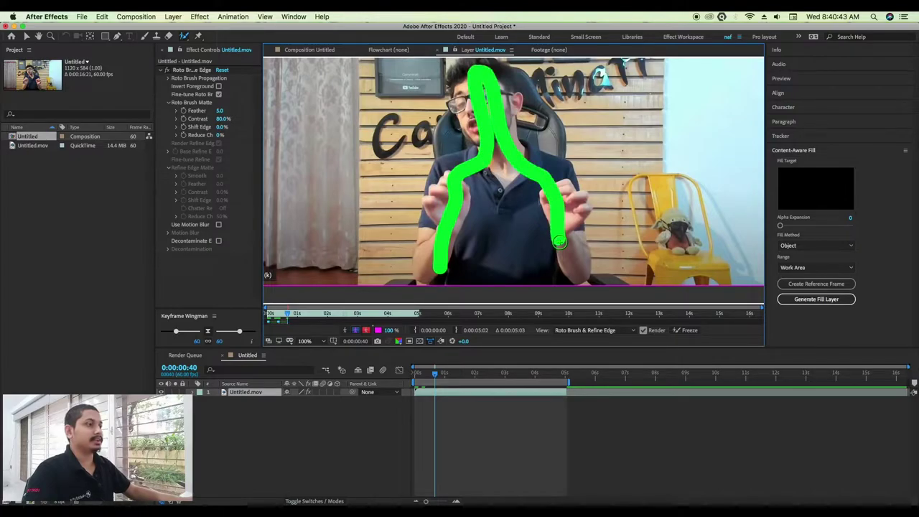
drag(397, 249, 386, 285)
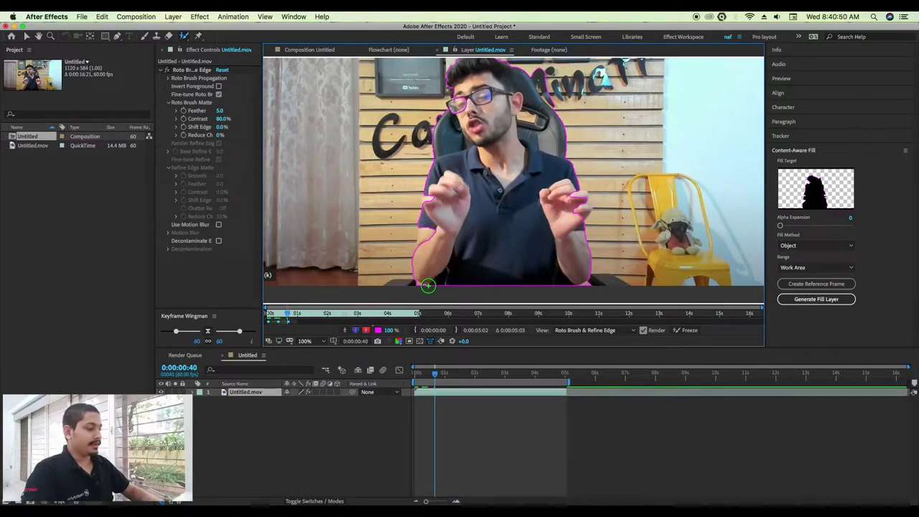
Step: Propagate the segmentation forward to about 0:00:00:59, then step back to review the outline
key(space)
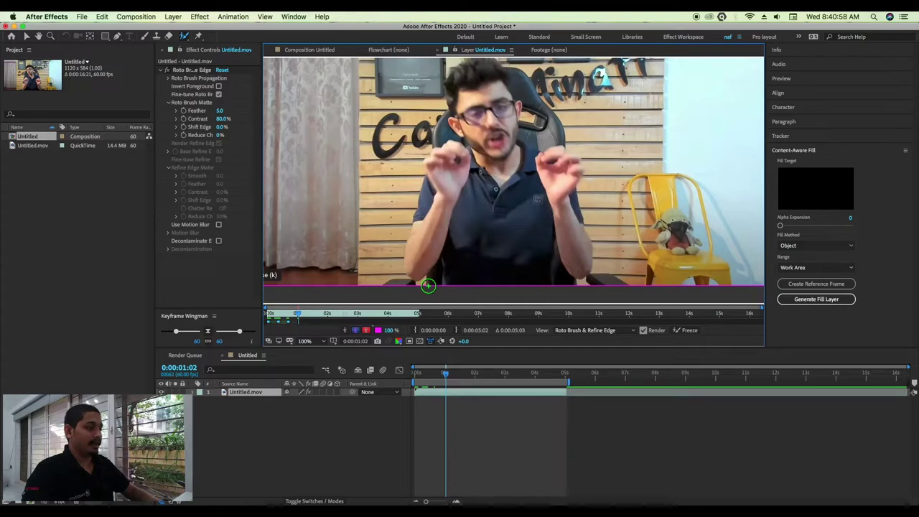
key(Page_Up)
key(Page_Up)
key(Page_Up)
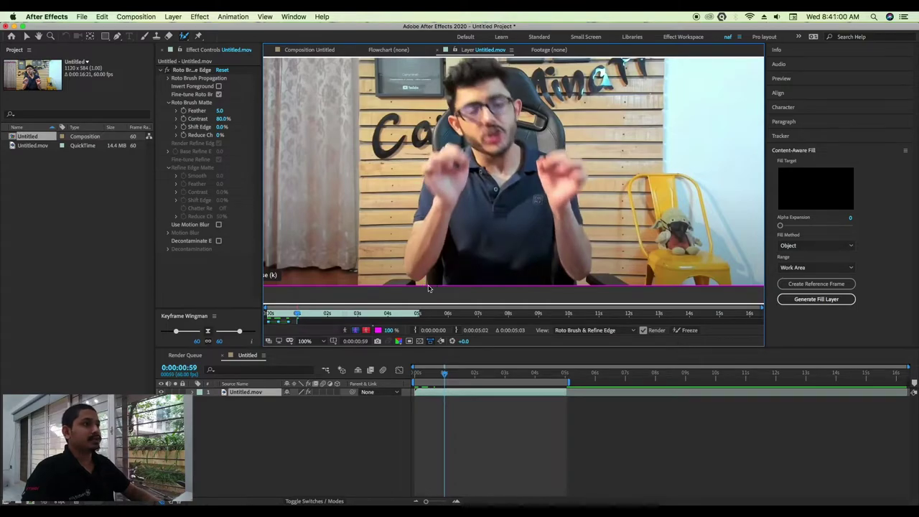
key(Page_Up)
scroll(429, 255, down, 2)
key(Page_Up)
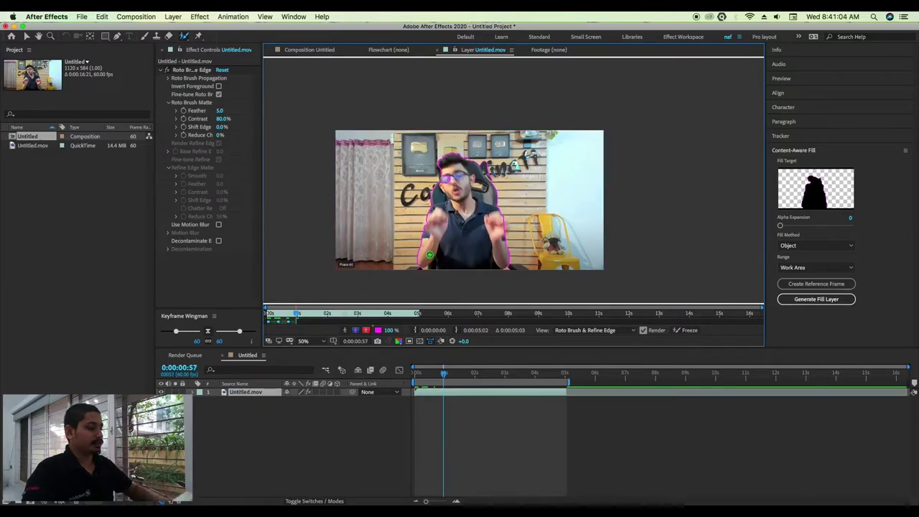
Step: Advance a frame, repaint the person from waist to face, and subtract the lower-left background
key(Page_Down)
key(Page_Down)
key(Page_Down)
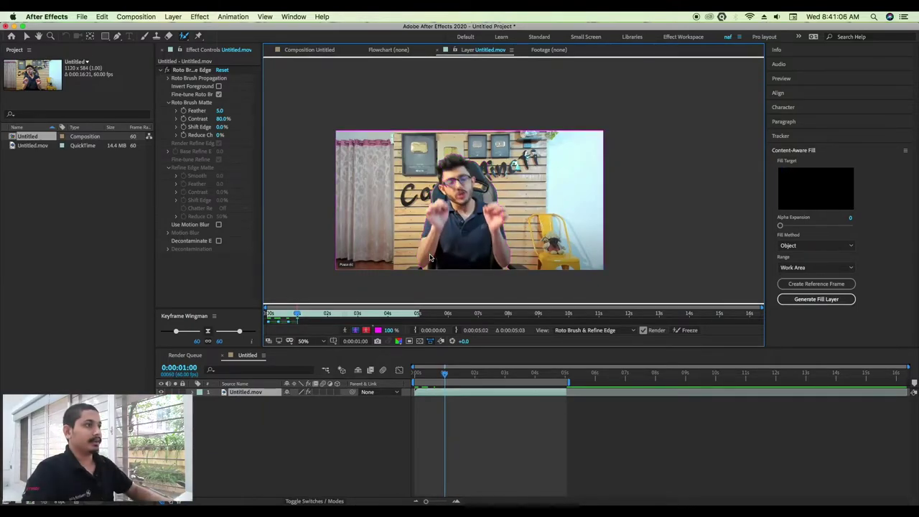
mouse_move(424, 259)
mouse_down()
mouse_move(442, 181)
mouse_move(446, 247)
mouse_up()
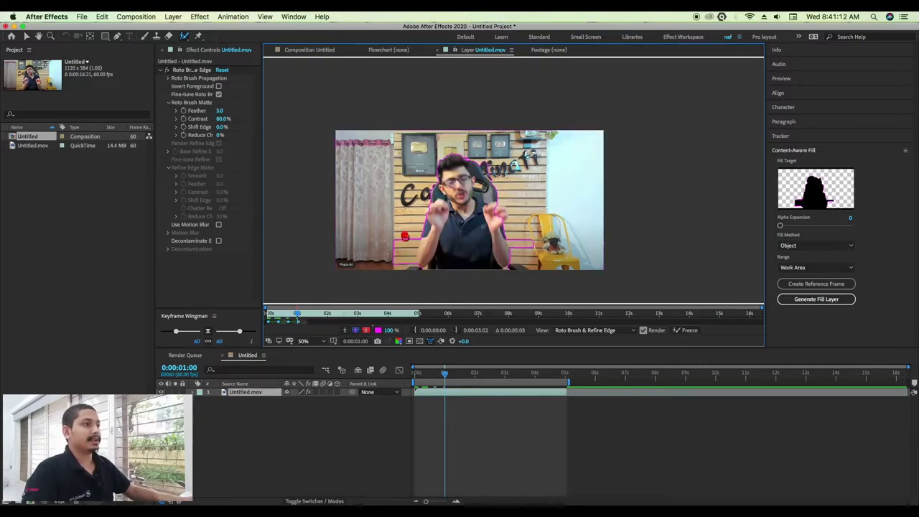
alt+drag(400, 271, 421, 244)
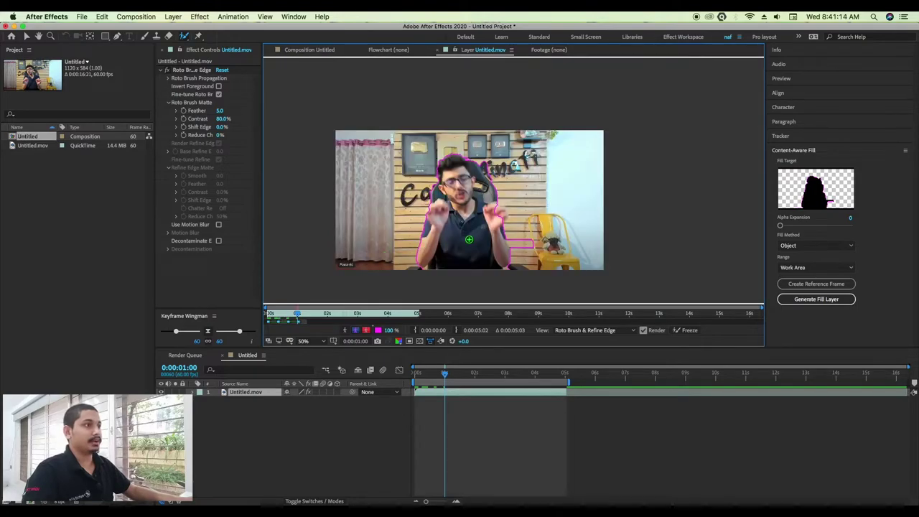
Step: Cut the hand and chair bulge out of the matte and propagate to about 0:00:01:16
key(Page_Down)
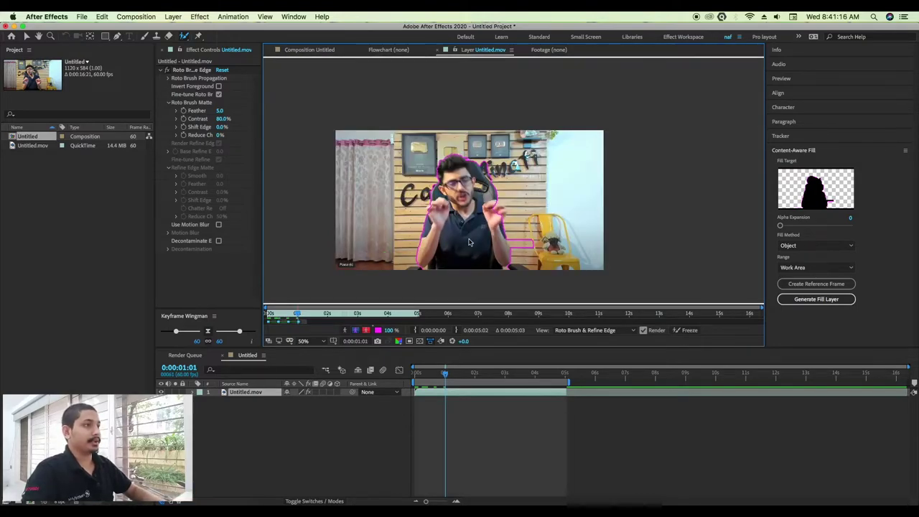
alt+drag(513, 235, 522, 253)
key(Page_Down)
key(Page_Down)
key(Page_Down)
key(Page_Down)
key(Page_Down)
key(Page_Down)
key(Page_Down)
key(Page_Down)
key(Page_Down)
key(Page_Down)
key(Page_Down)
key(Page_Down)
key(Page_Down)
key(Page_Down)
key(Page_Down)
key(Page_Down)
key(Page_Down)
key(Page_Down)
key(Page_Down)
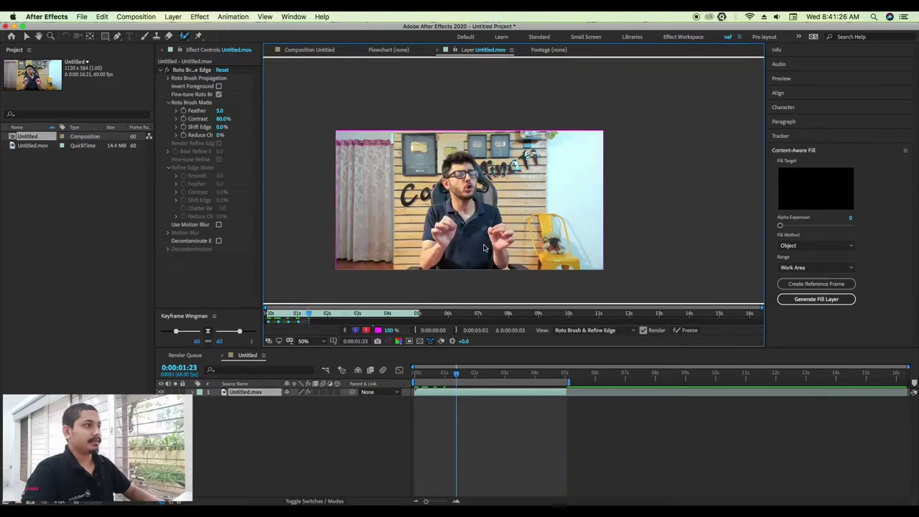
Step: Step back and forth through the frames, stopping at 0:00:01:21, where the matte is missing
key(Page_Up)
key(Page_Up)
key(Page_Up)
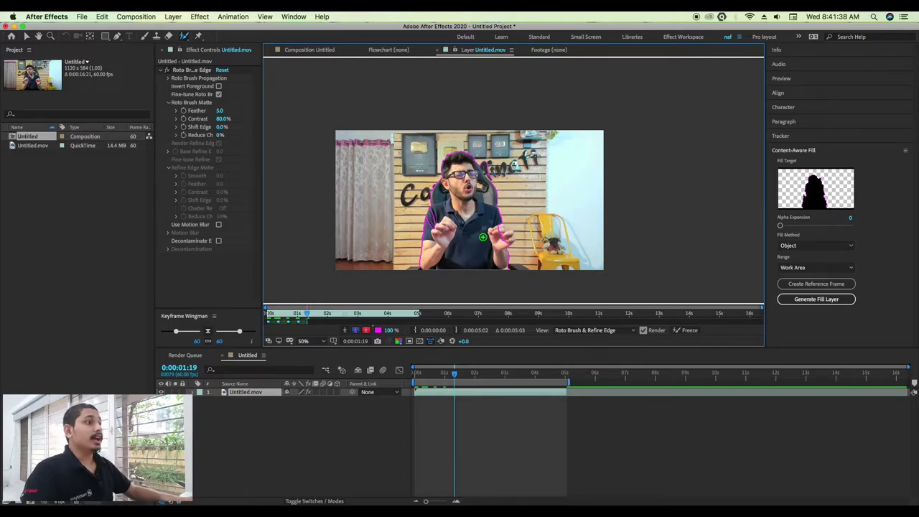
key(Page_Down)
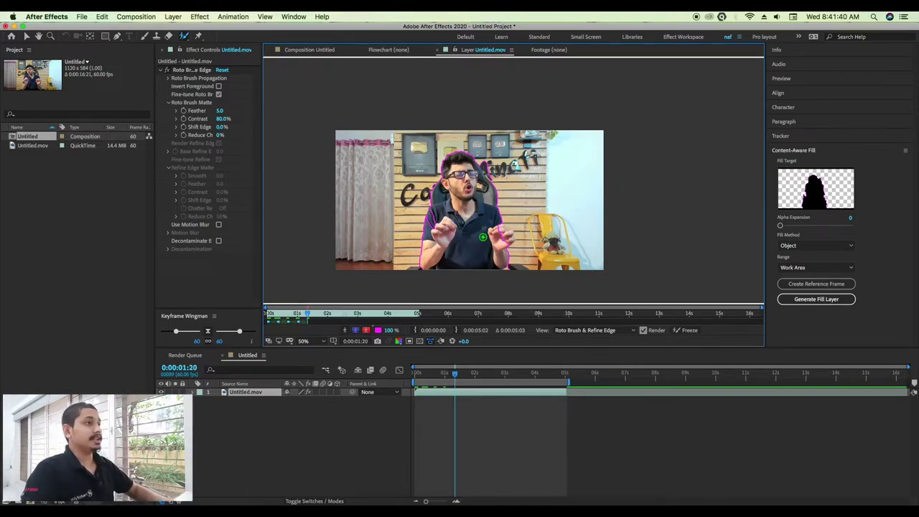
key(Page_Down)
key(Page_Down)
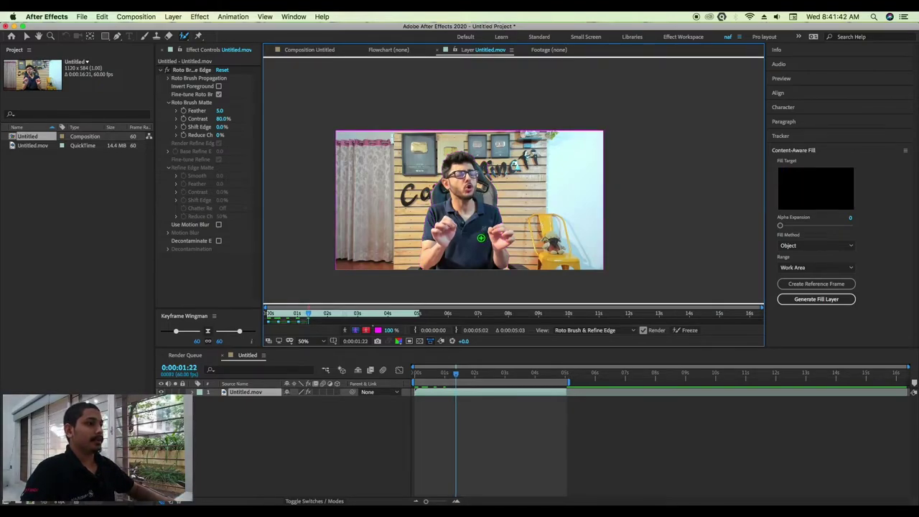
key(Page_Up)
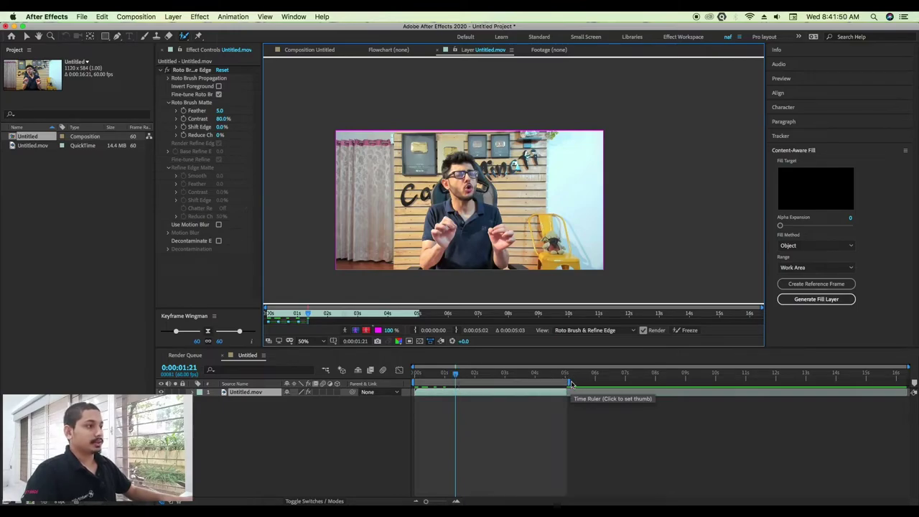
Step: End the work area near 2 seconds and paint a new person matte, subtracting the left wall strip and stray background
drag(569, 381, 477, 381)
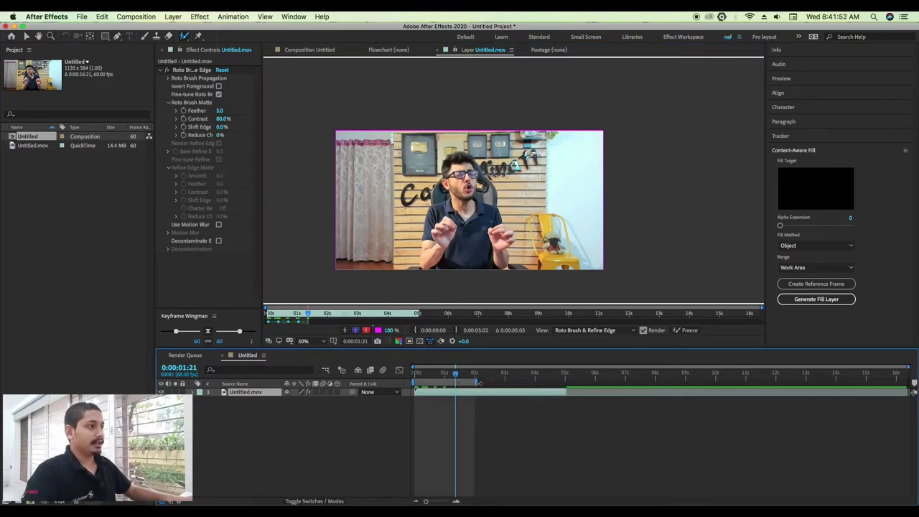
drag(423, 269, 496, 214)
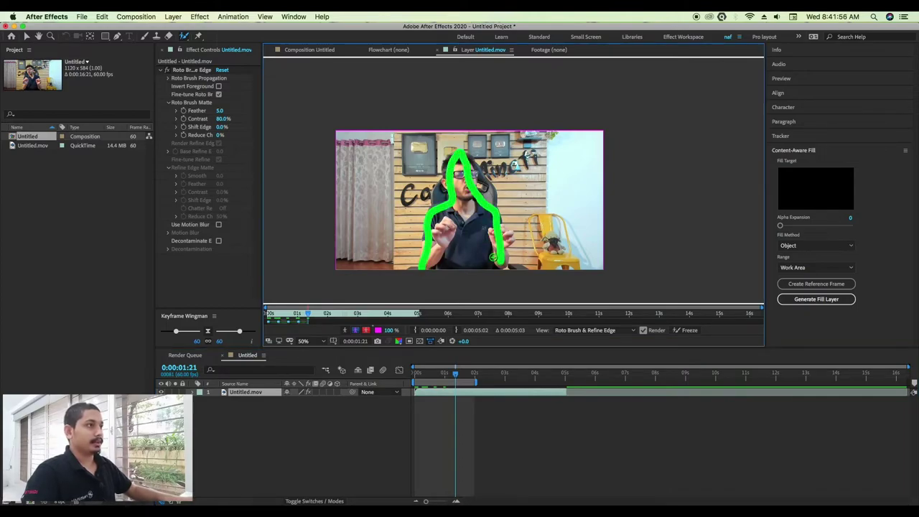
drag(495, 214, 435, 260)
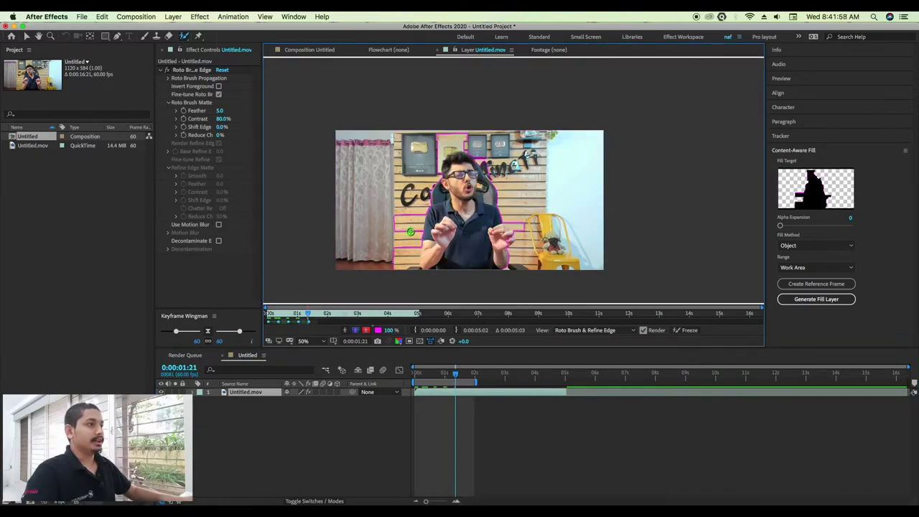
drag(415, 198, 394, 267)
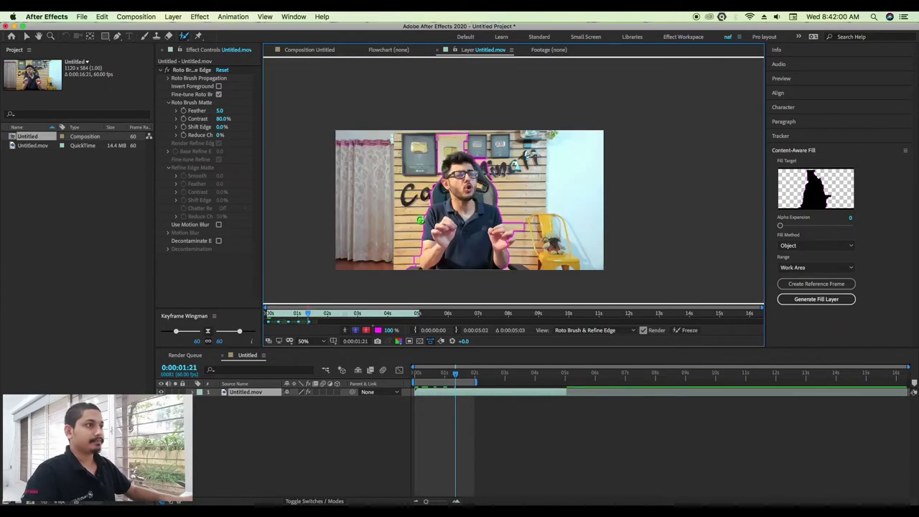
mouse_move(463, 136)
mouse_down()
mouse_move(439, 147)
mouse_move(485, 156)
mouse_up()
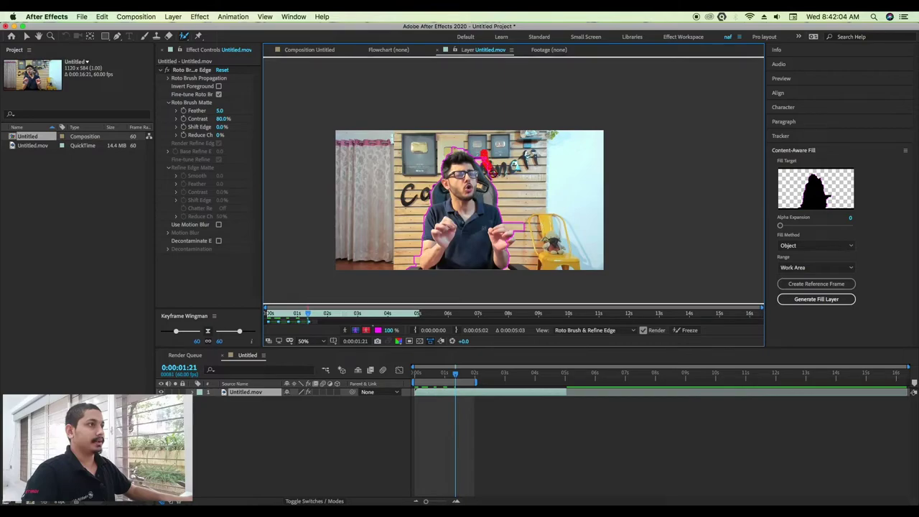
drag(441, 148, 442, 148)
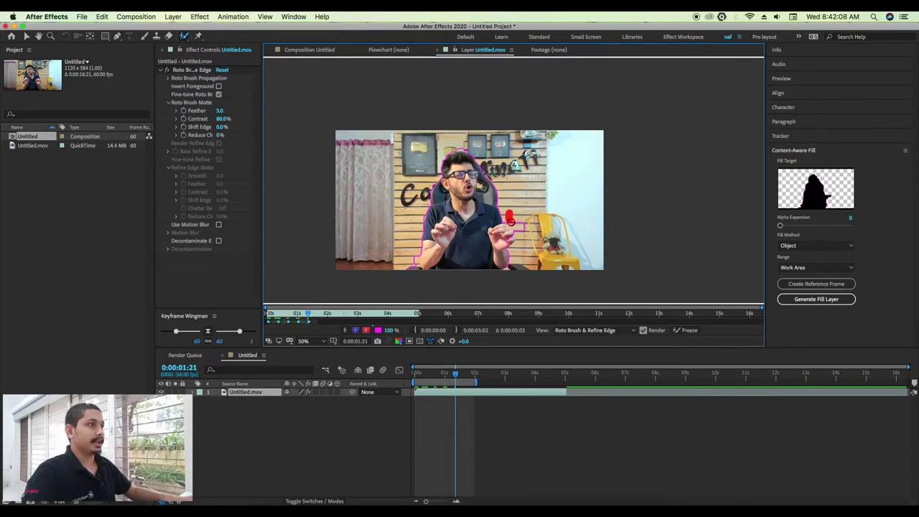
drag(521, 234, 522, 234)
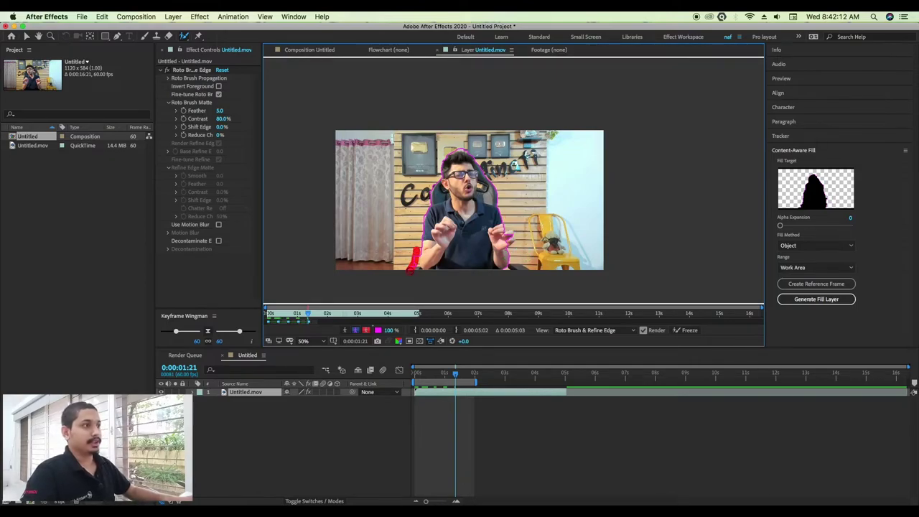
Step: Propagate the matte forward and review it up to 0:00:01:41, where it is lost
key(Page_Down)
key(Page_Down)
key(Page_Down)
key(Page_Down)
key(Page_Down)
key(Page_Down)
key(Page_Down)
key(Page_Down)
key(Page_Down)
key(Page_Down)
key(Page_Down)
key(Page_Down)
key(Page_Down)
key(Page_Down)
key(Page_Down)
key(Page_Down)
key(Page_Down)
key(Page_Down)
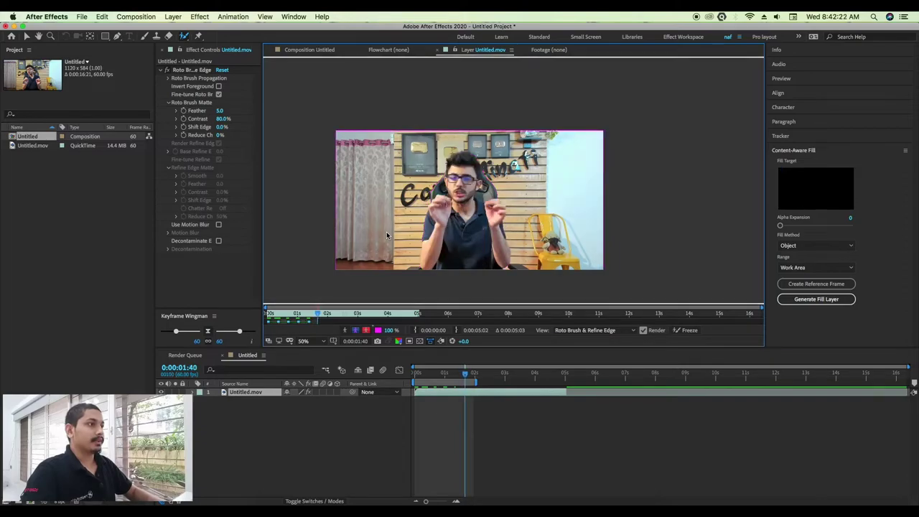
key(Page_Up)
key(Page_Up)
key(Page_Up)
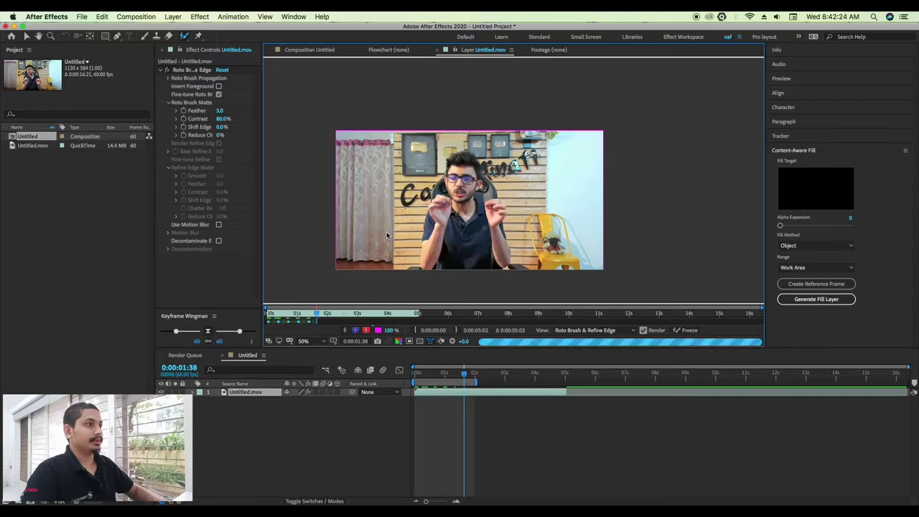
key(Page_Down)
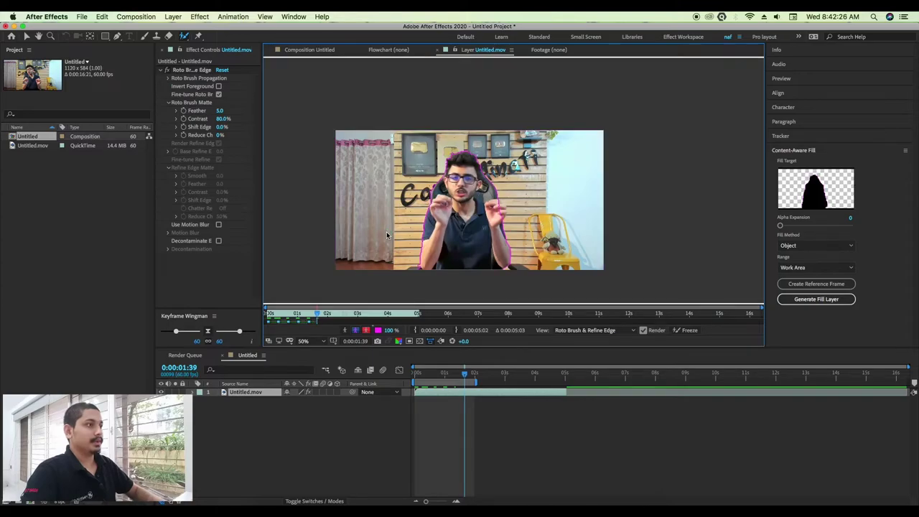
key(Page_Down)
key(Page_Down)
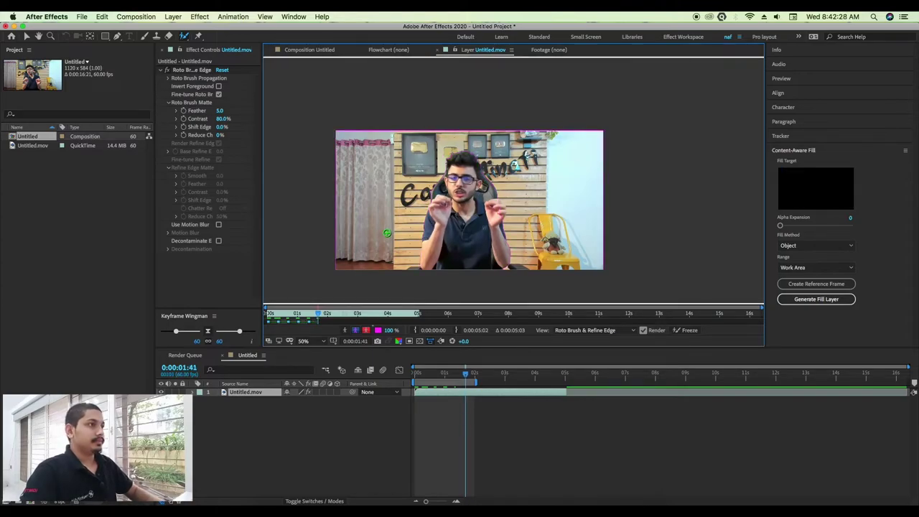
Step: Repaint the person's left side, subtract leftover background, and propagate the matte to about 0:00:01:49
drag(426, 268, 434, 206)
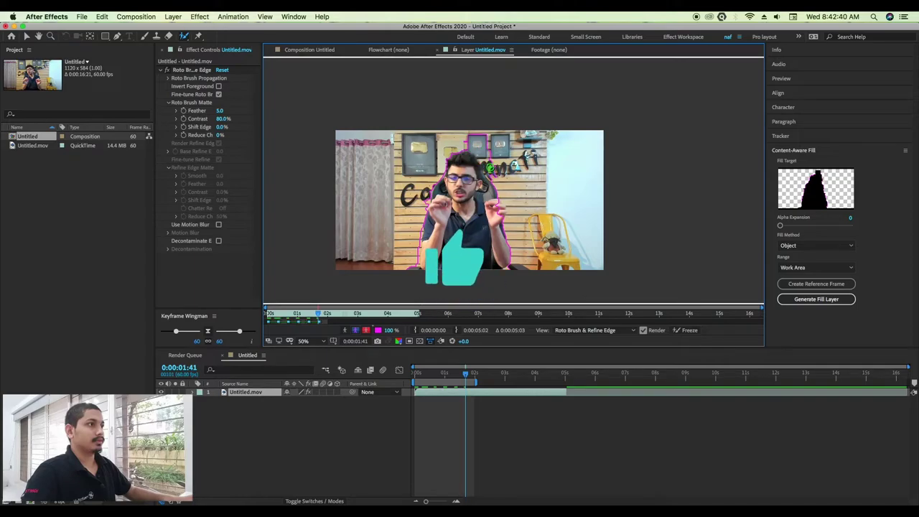
key(u)
key(u)
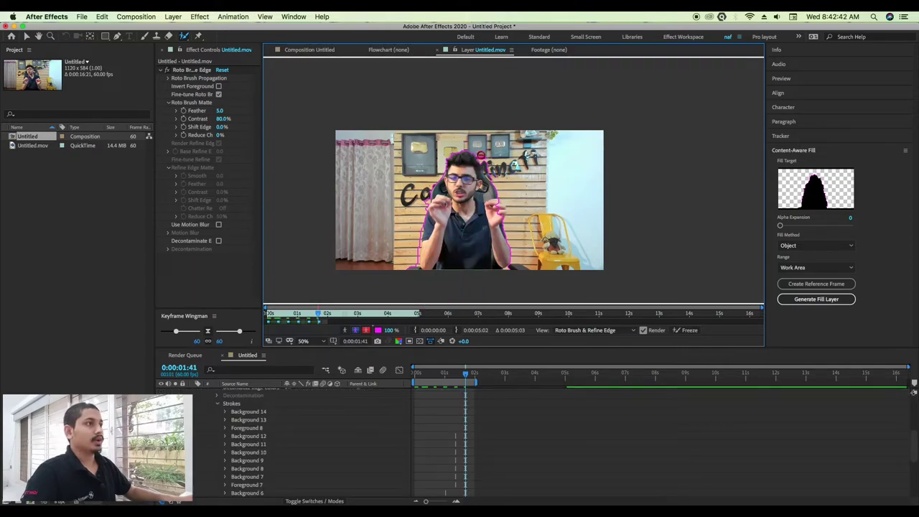
drag(493, 170, 507, 177)
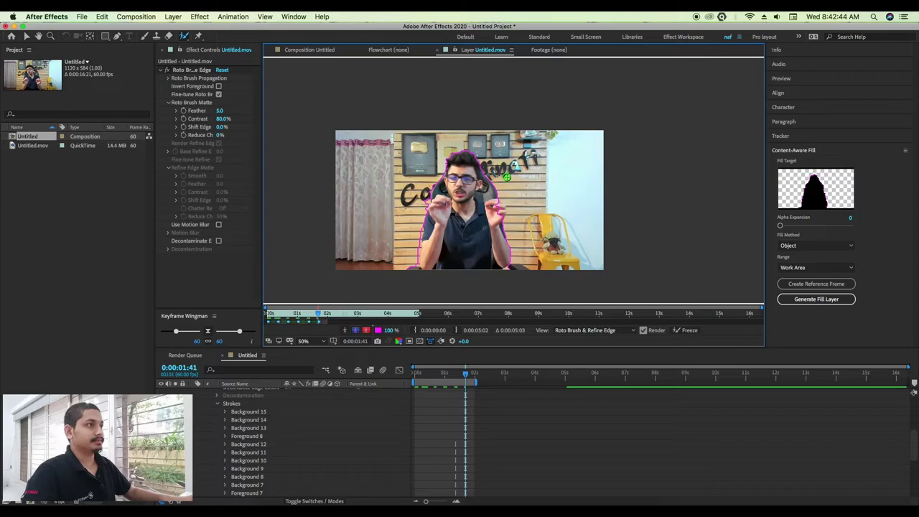
key(Page_Down)
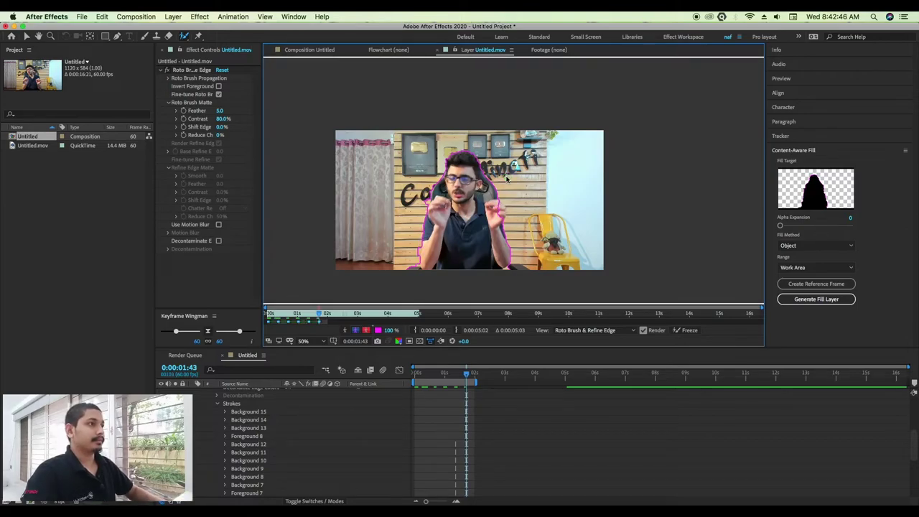
key(Page_Down)
key(Page_Down)
key(Page_Down)
key(Page_Down)
key(Page_Down)
key(Page_Down)
key(Page_Down)
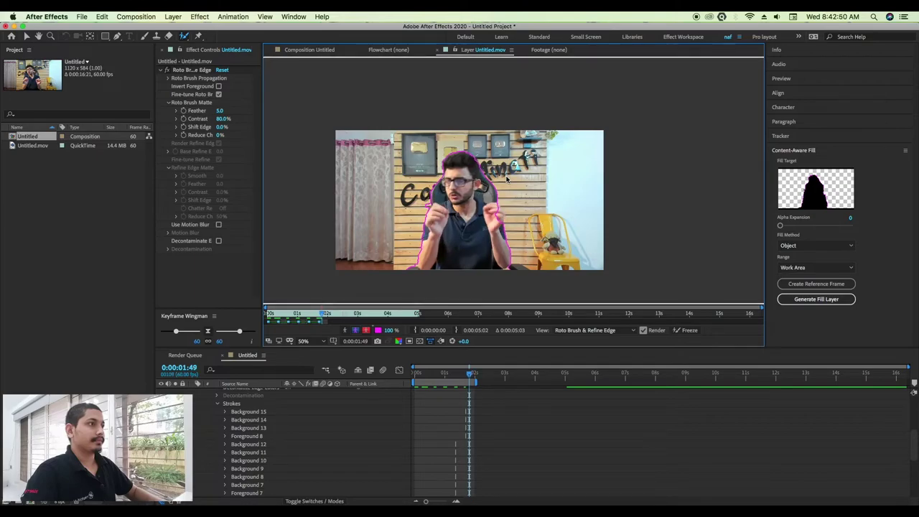
key(Page_Down)
key(Page_Down)
key(Page_Down)
key(Page_Down)
key(Page_Down)
key(Page_Down)
key(Page_Down)
key(Page_Down)
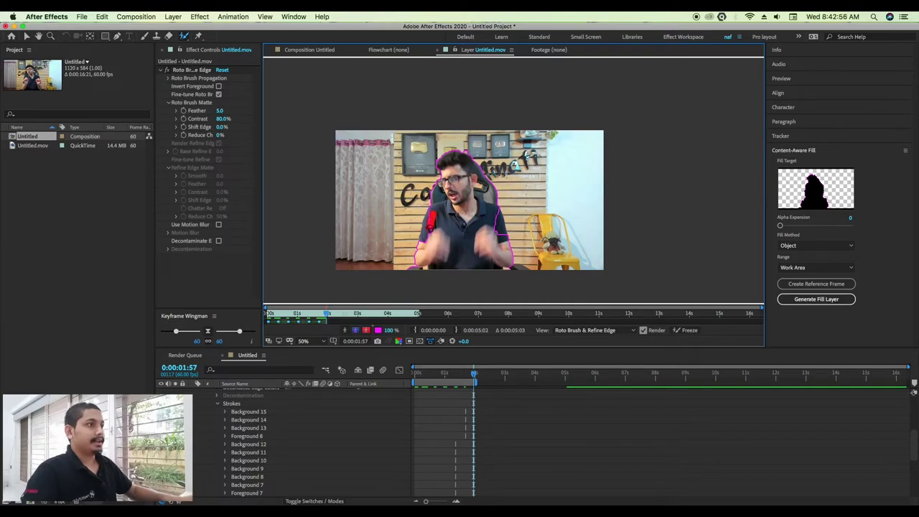
Step: Undo the stray background strokes and paint the person's left arm back into the matte
drag(424, 245, 425, 254)
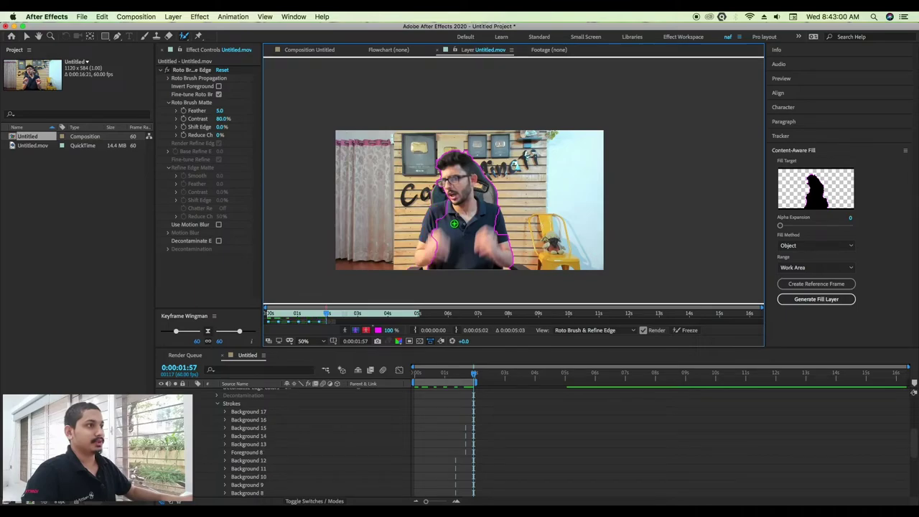
key(super+z)
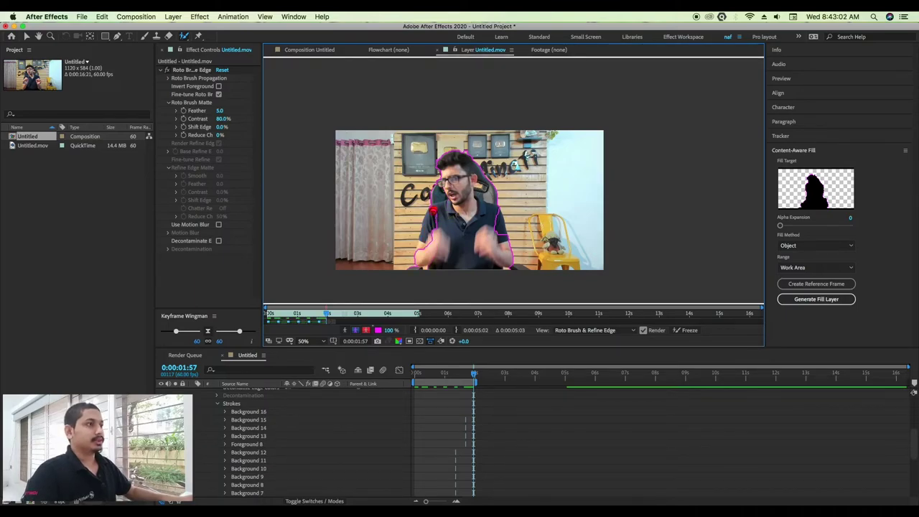
key(super+z)
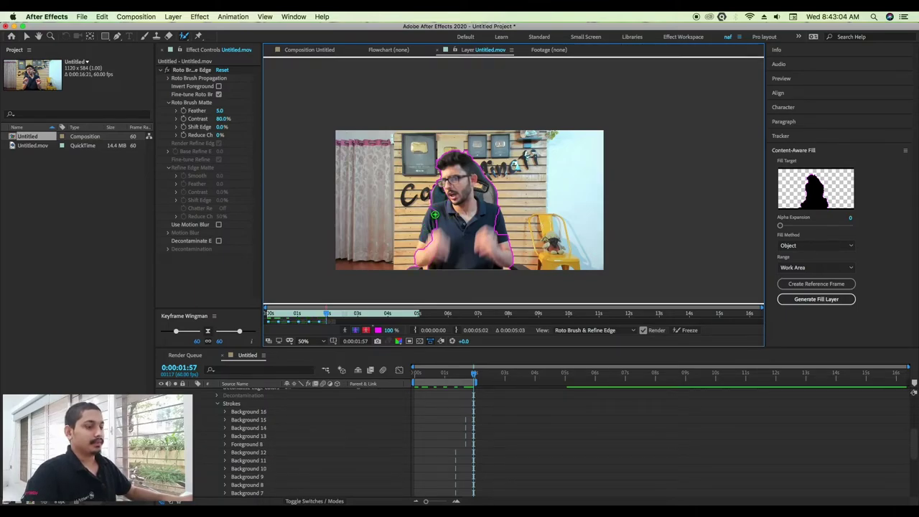
drag(423, 246, 425, 248)
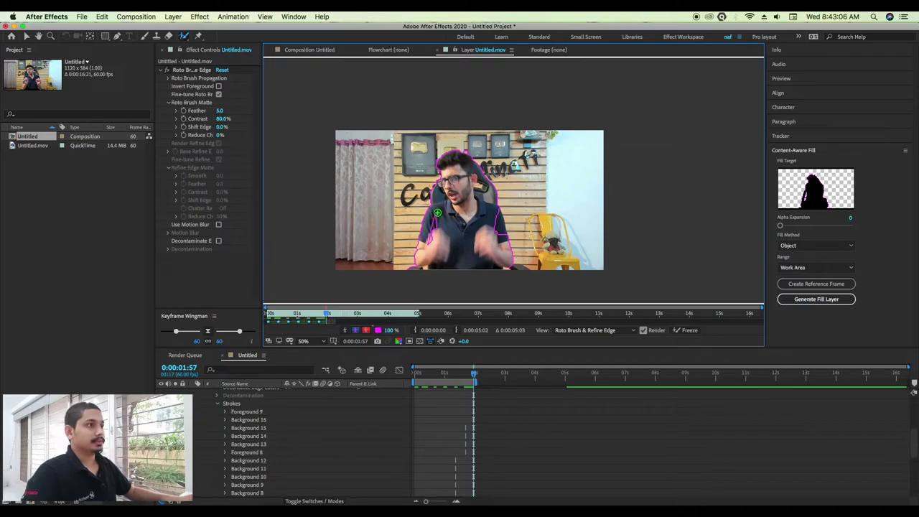
click(431, 229)
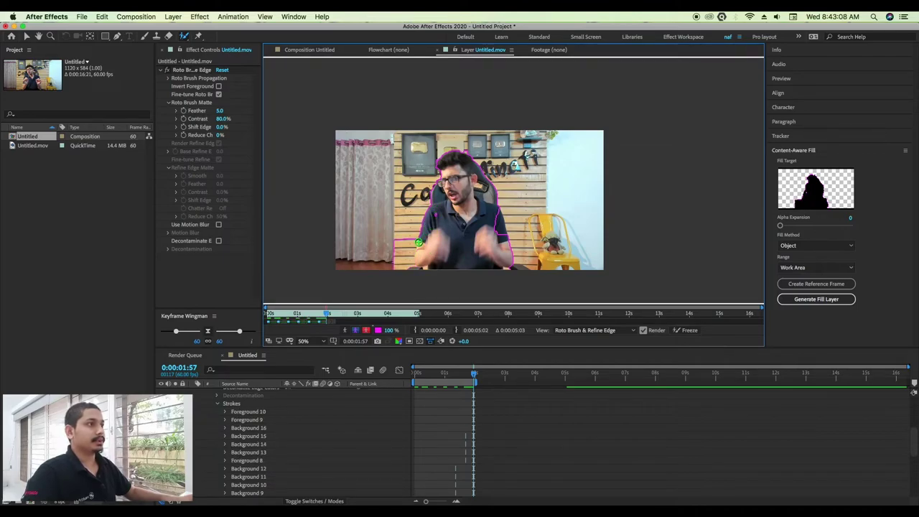
Step: Add more of the arm and lower body edge, exclude the chair area, and propagate two frames
drag(403, 267, 404, 271)
drag(439, 206, 434, 229)
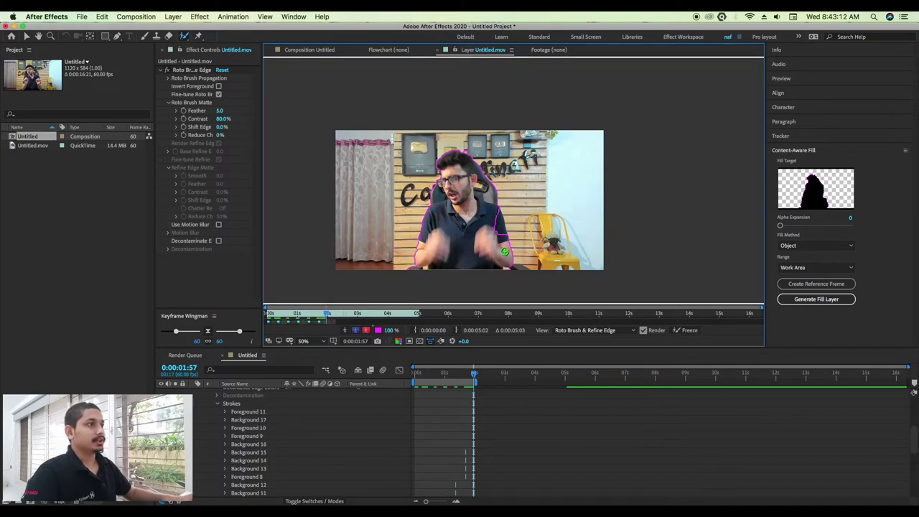
drag(501, 236, 501, 238)
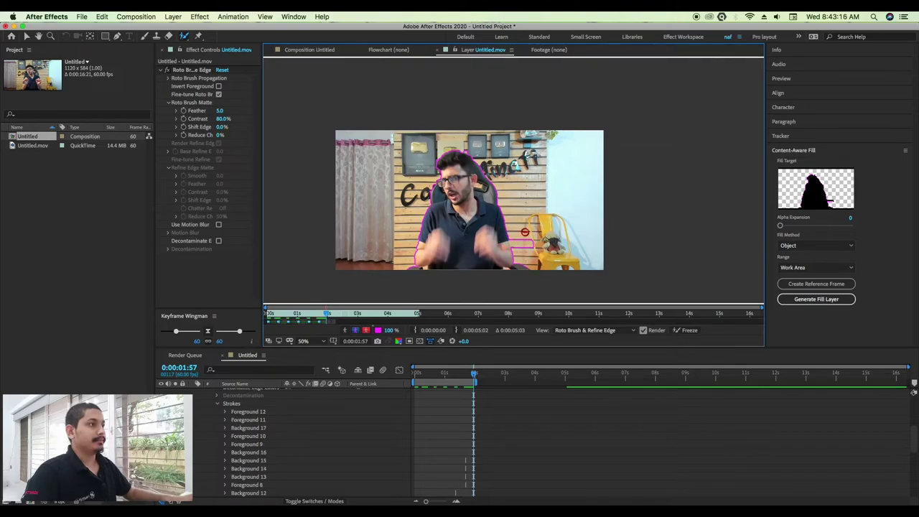
drag(516, 232, 522, 255)
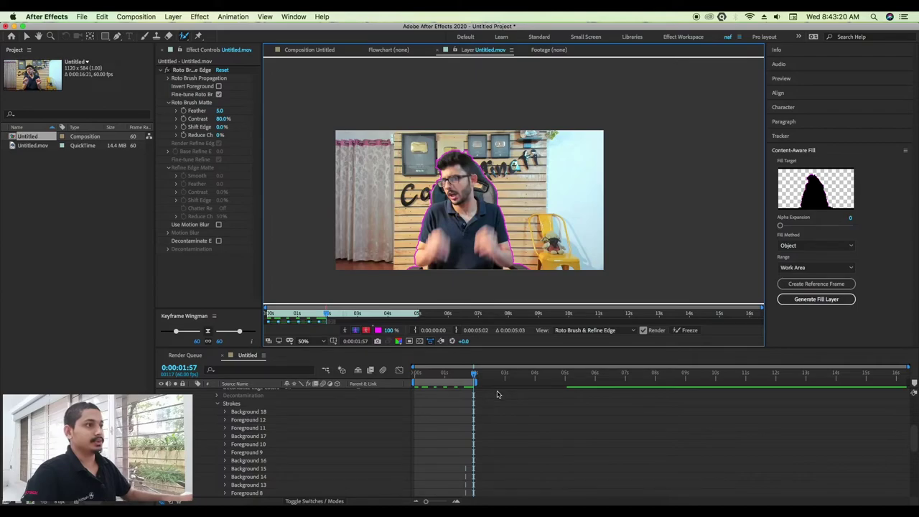
key(Page_Down)
key(Page_Down)
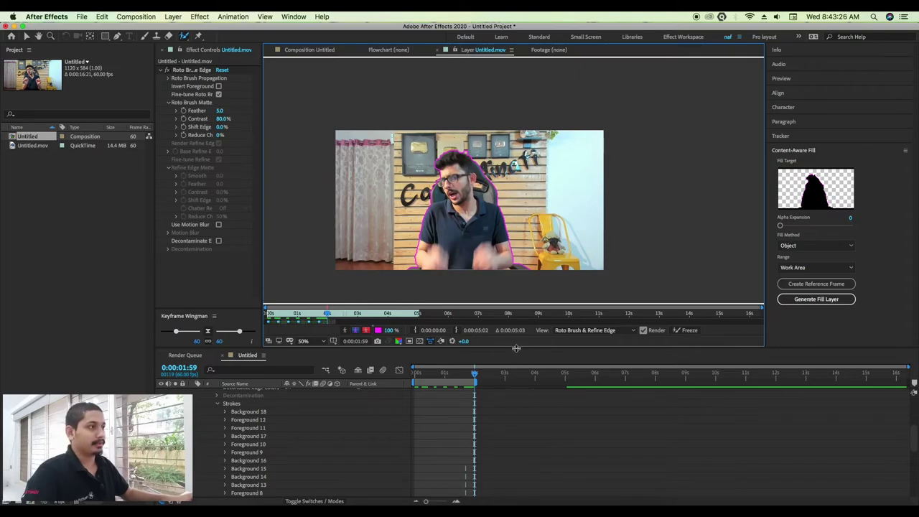
Step: Enlarge the timeline panel and recentre the footage in the layer view
drag(517, 349, 517, 292)
mouse_move(491, 157)
mouse_down()
mouse_move(571, 127)
mouse_move(629, 125)
mouse_move(520, 136)
mouse_up()
scroll(285, 391, down, 2)
scroll(285, 391, down, 2)
scroll(285, 391, down, 1)
scroll(284, 391, down, 1)
scroll(284, 391, down, 1)
scroll(284, 391, up, 2)
scroll(284, 391, up, 1)
scroll(285, 391, up, 1)
scroll(285, 391, down, 1)
scroll(284, 391, down, 1)
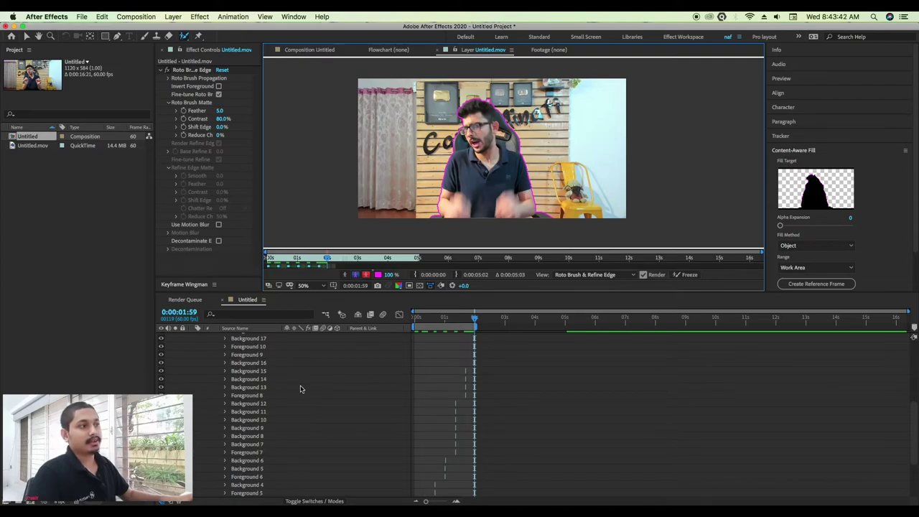
Step: Collapse the roto stroke list to the Untitled.mov layer and return to 0:00:00:00
key(u)
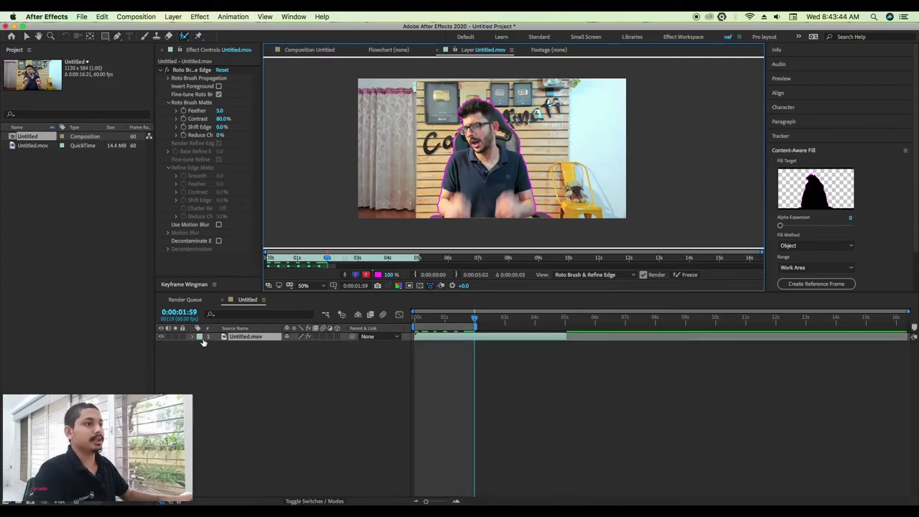
click(200, 337)
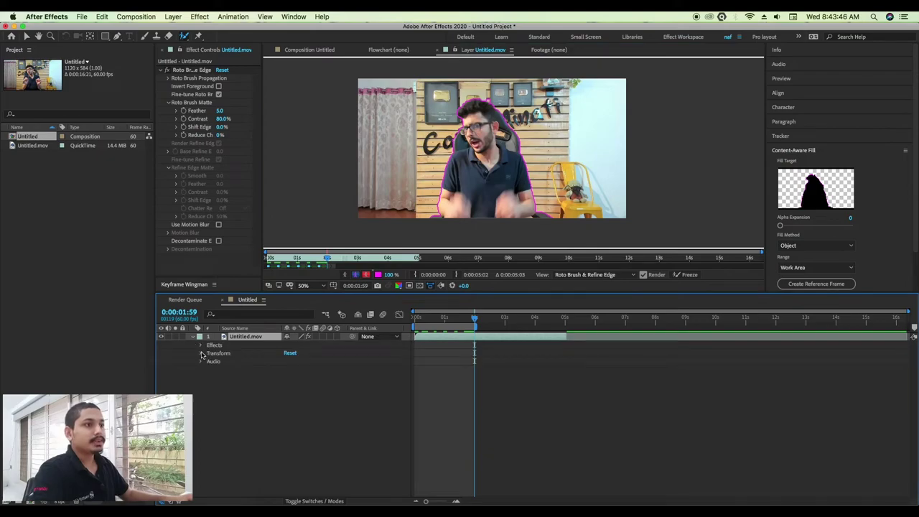
drag(474, 323, 415, 322)
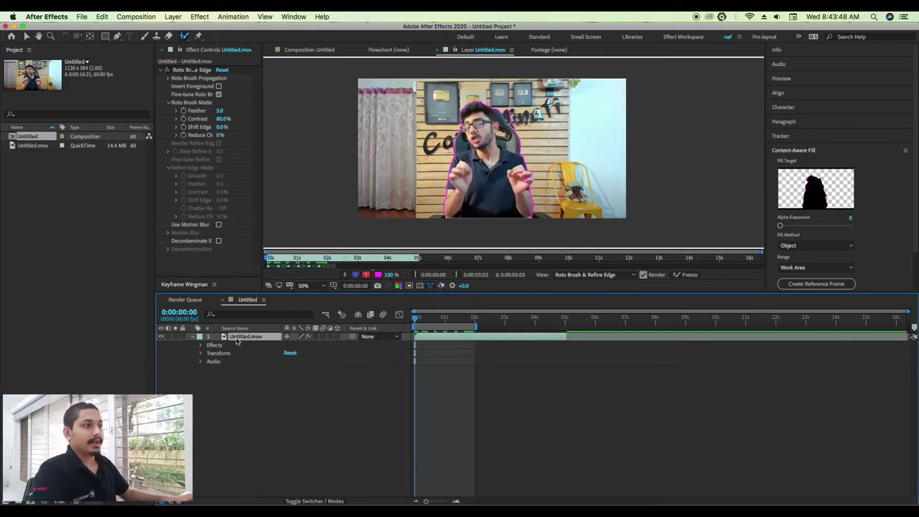
click(200, 337)
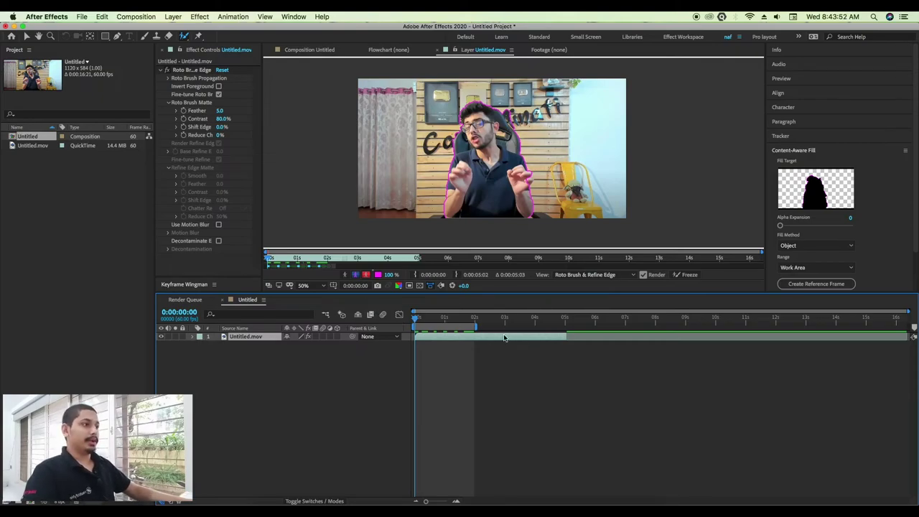
Step: Switch to the Composition Untitled view, preview the cut-out person, and return to frame 0
click(335, 50)
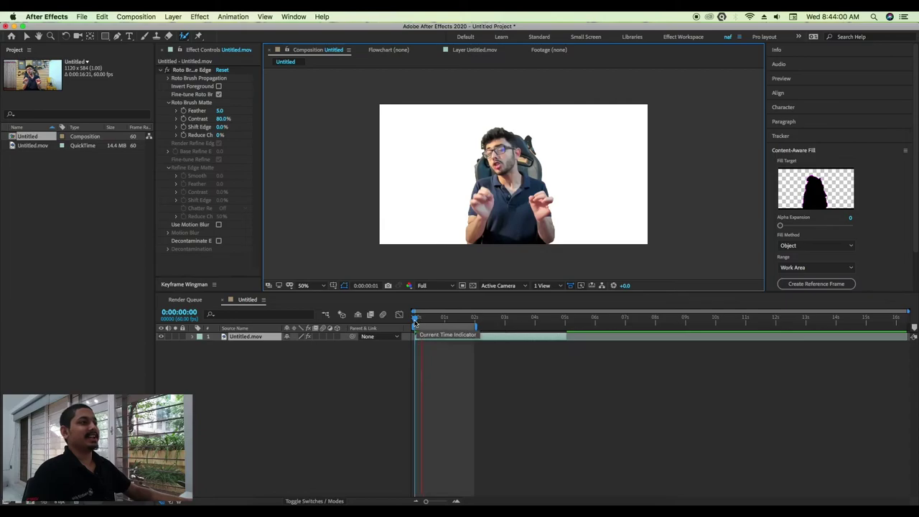
key(space)
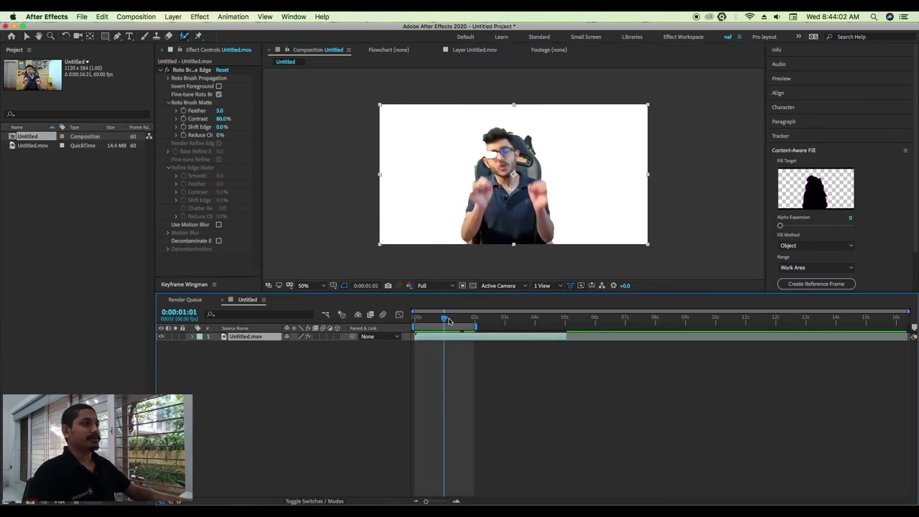
drag(474, 320, 414, 327)
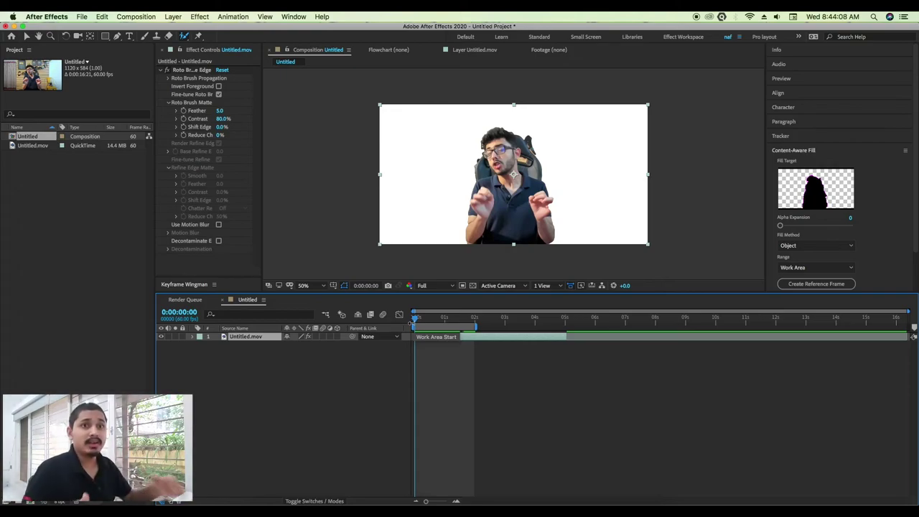
right_click(264, 427)
Step: Create a new Deep Lime Green solid layer, 1120×584 px, filling the composition
mouse_move(307, 401)
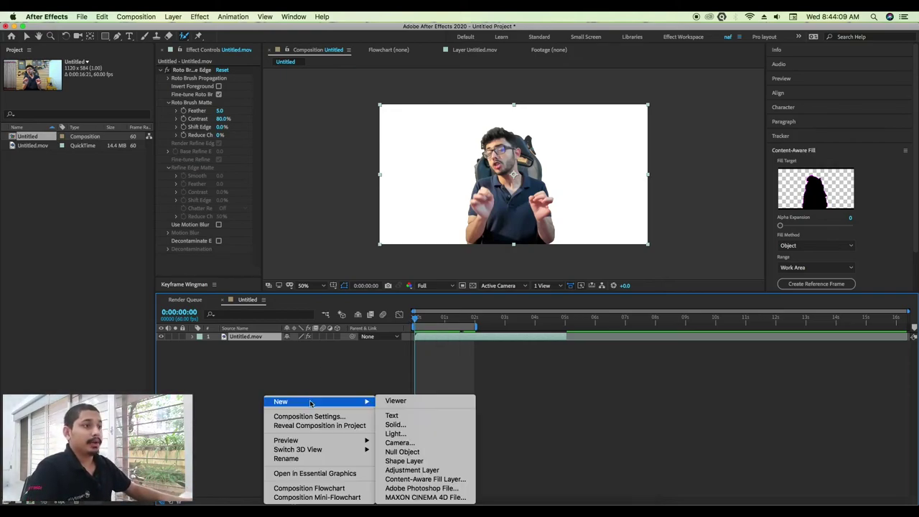
click(423, 430)
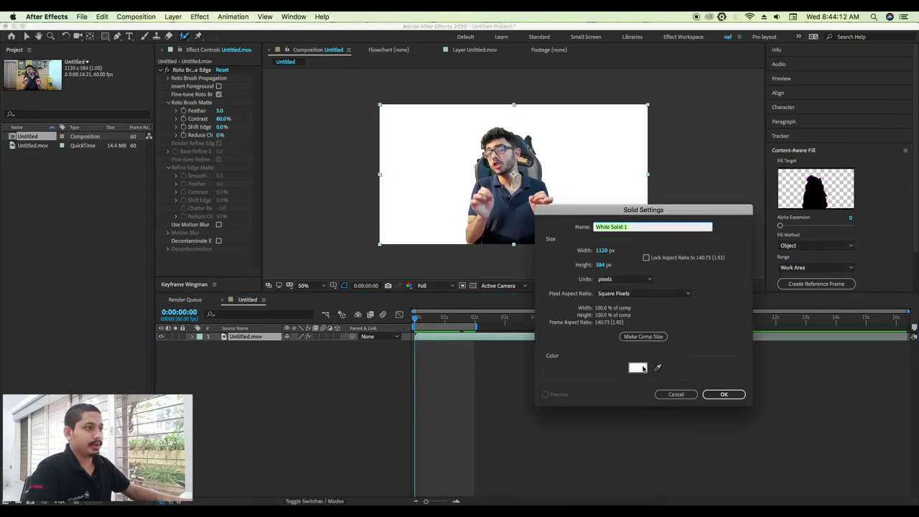
click(639, 368)
click(243, 343)
click(310, 394)
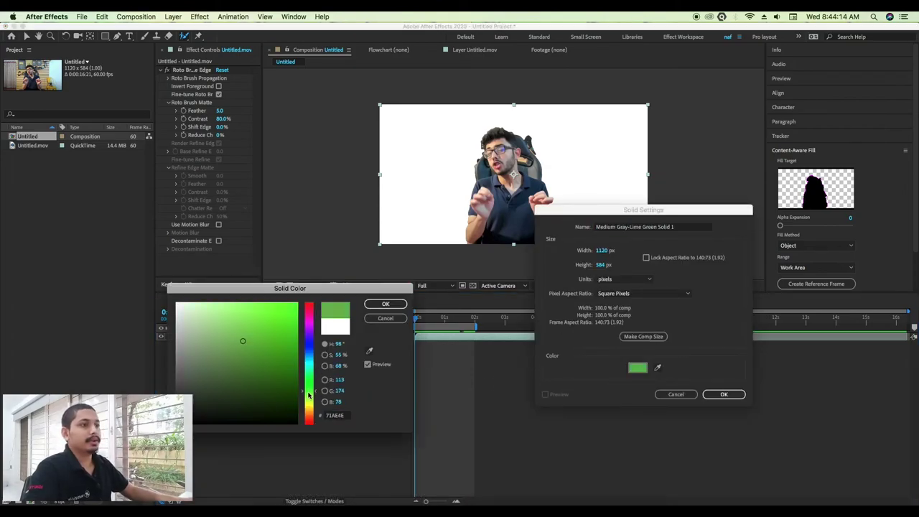
click(274, 357)
click(385, 304)
click(724, 394)
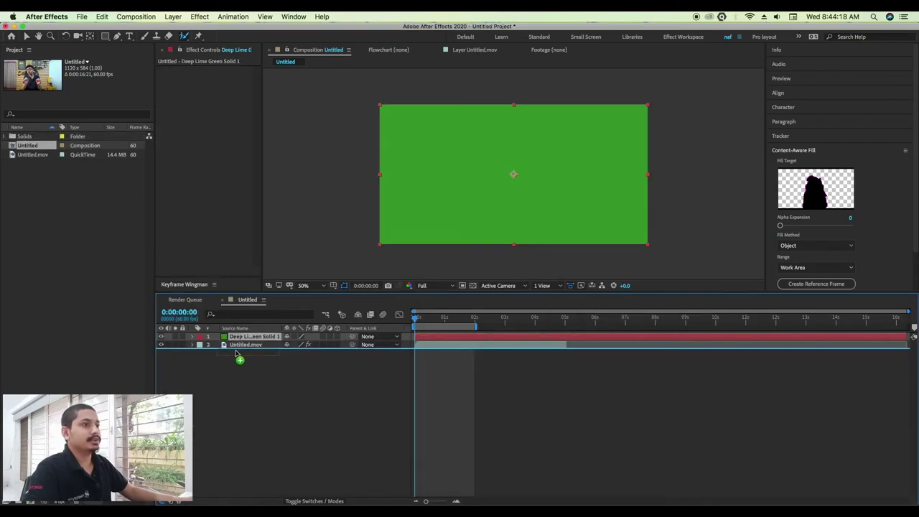
Step: Move Deep Lime Green Solid 1 below Untitled.mov, preview the result, and return to frame 0
drag(240, 338, 238, 353)
key(space)
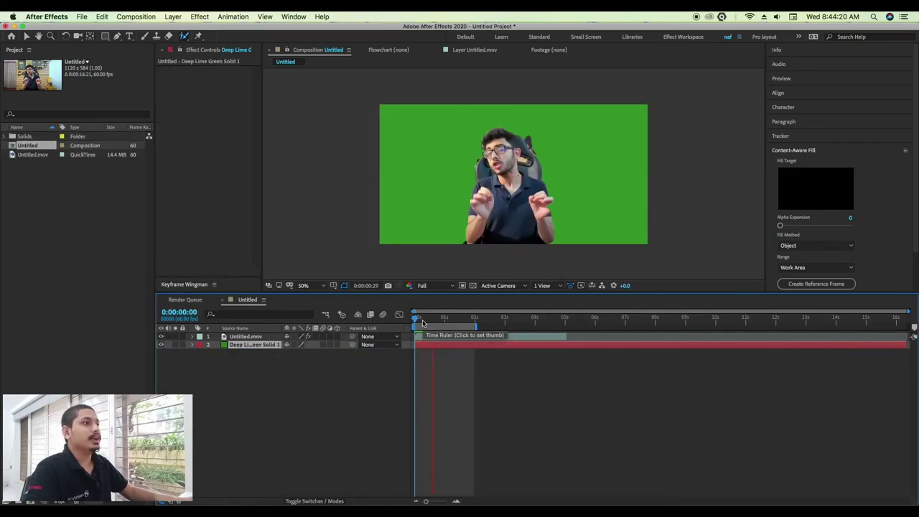
key(space)
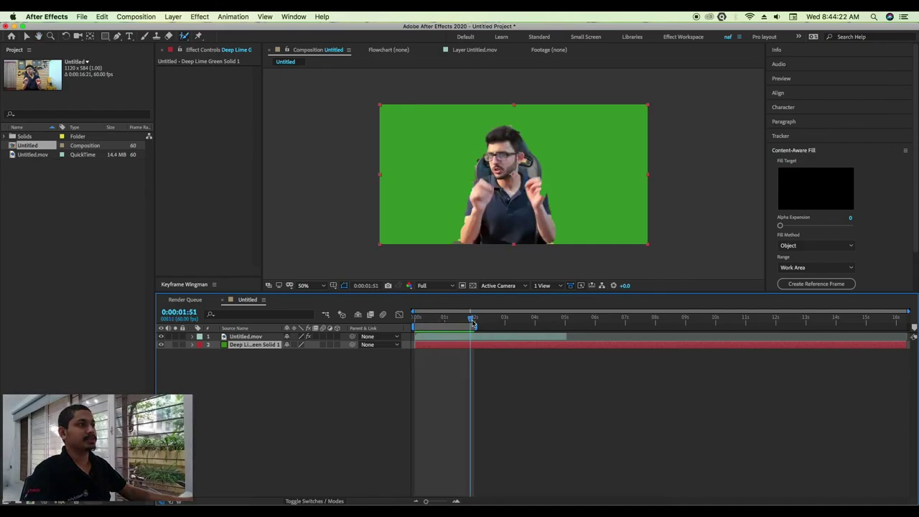
drag(472, 323, 414, 320)
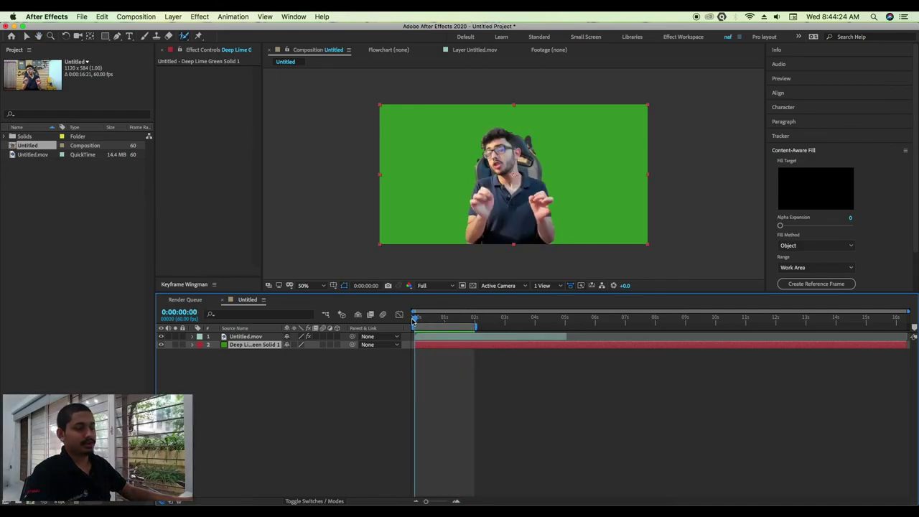